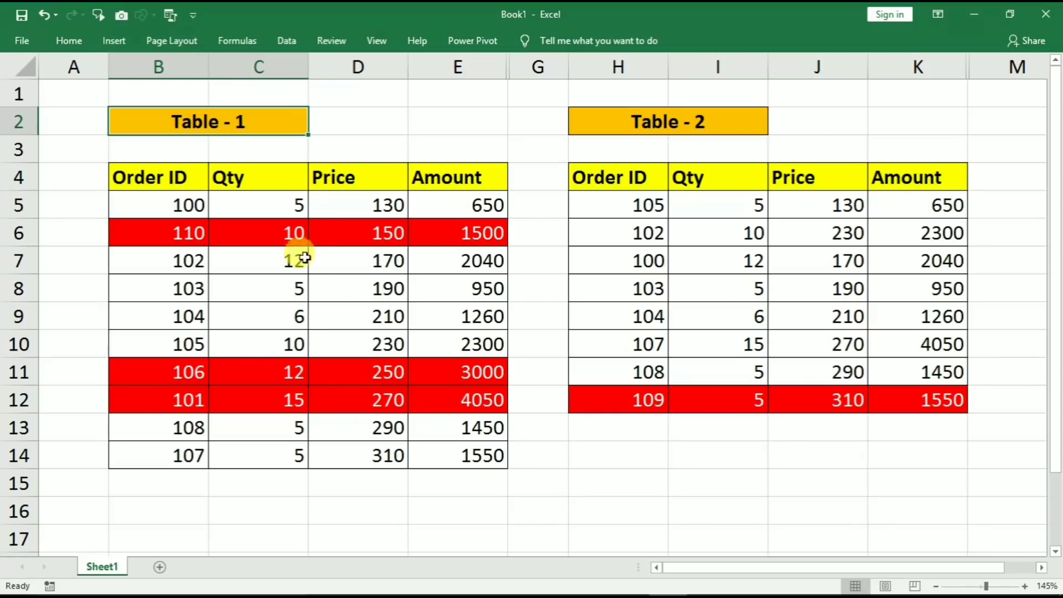
Step: Compare the Order IDs of Table - 1 with those of Table - 2, including the IDs 110 and 109
drag(169, 206, 143, 448)
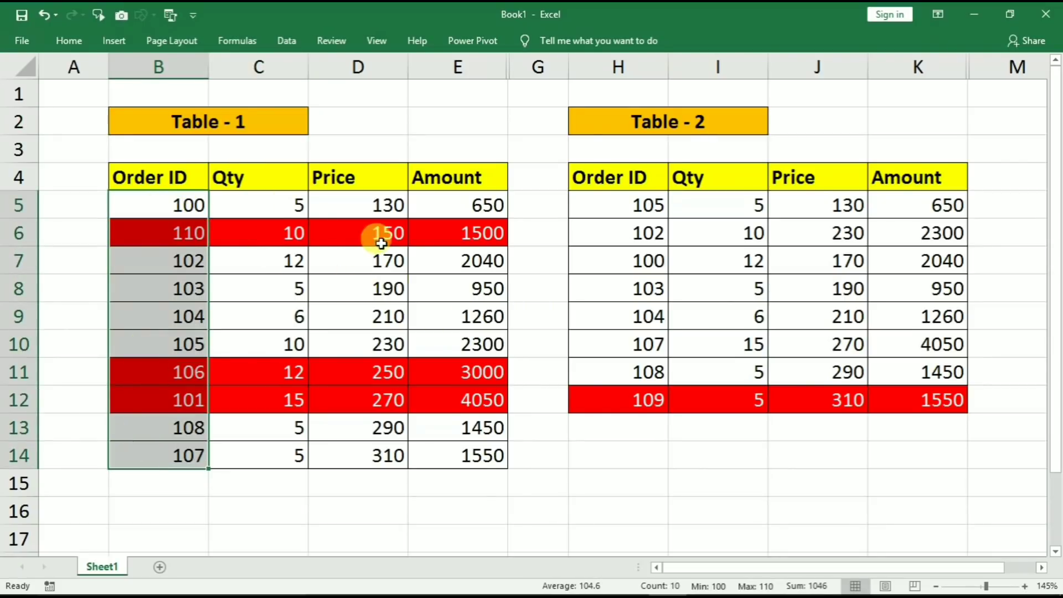
click(622, 211)
drag(620, 239, 609, 399)
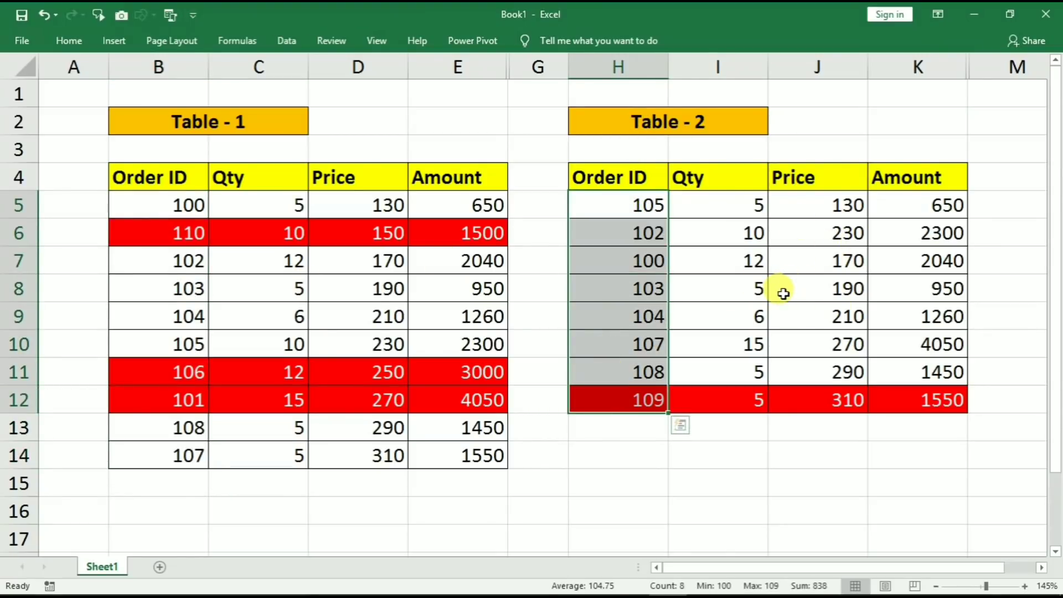
drag(165, 203, 145, 456)
drag(611, 209, 619, 403)
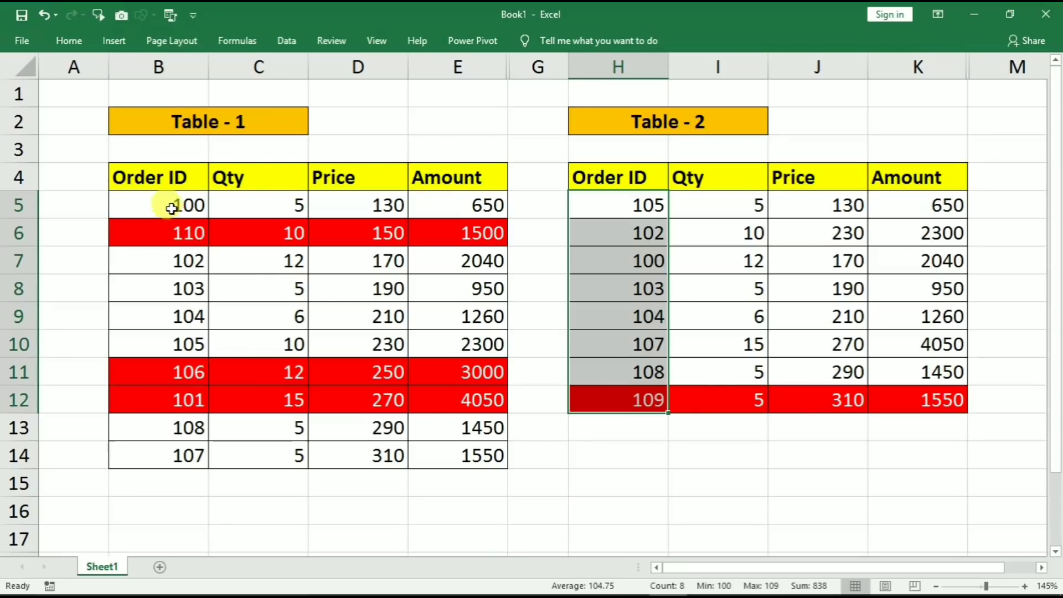
click(161, 232)
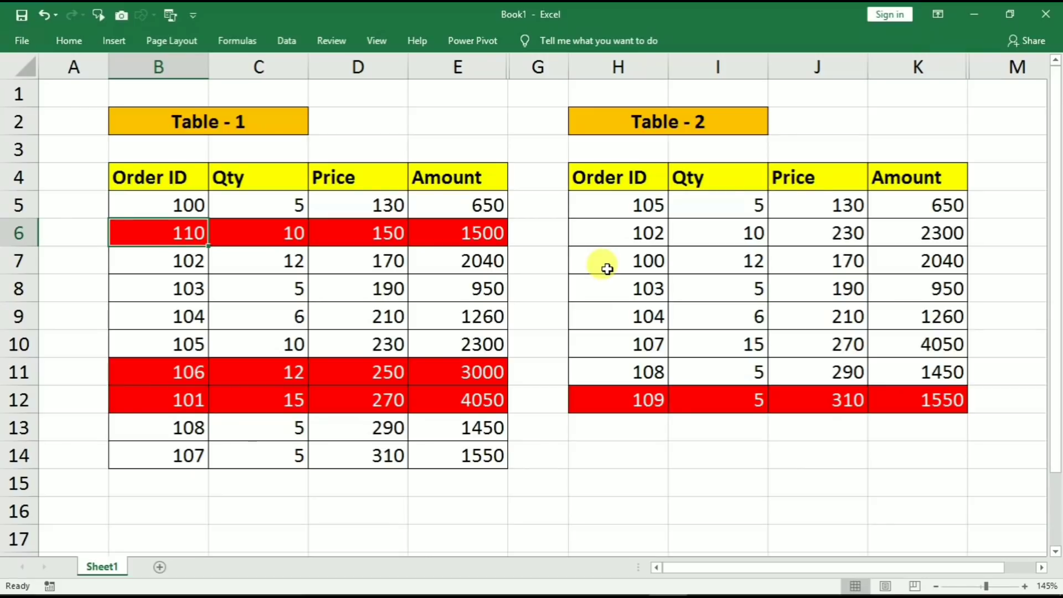
click(623, 409)
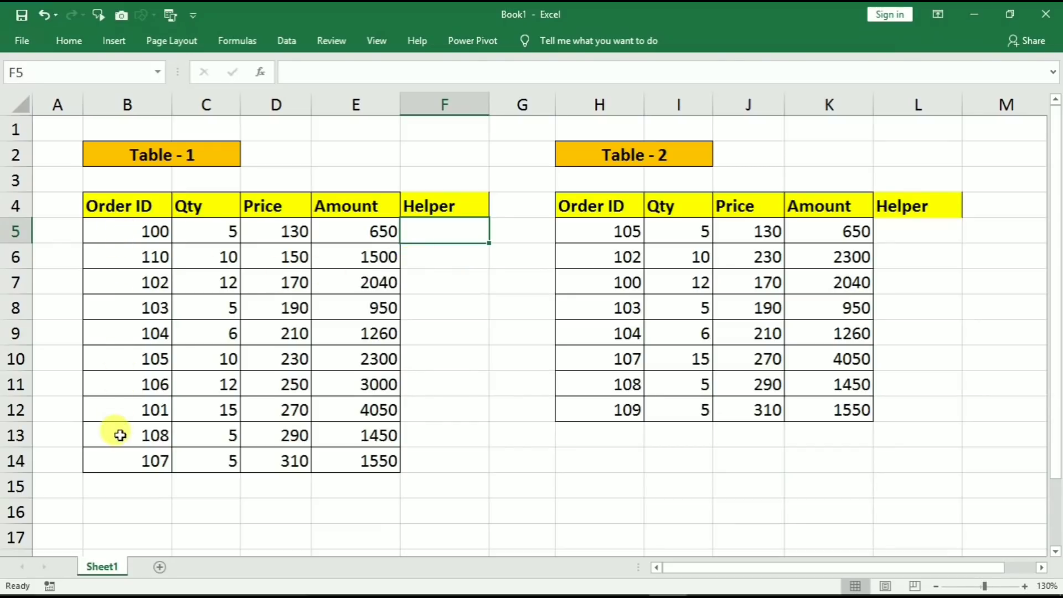
click(127, 232)
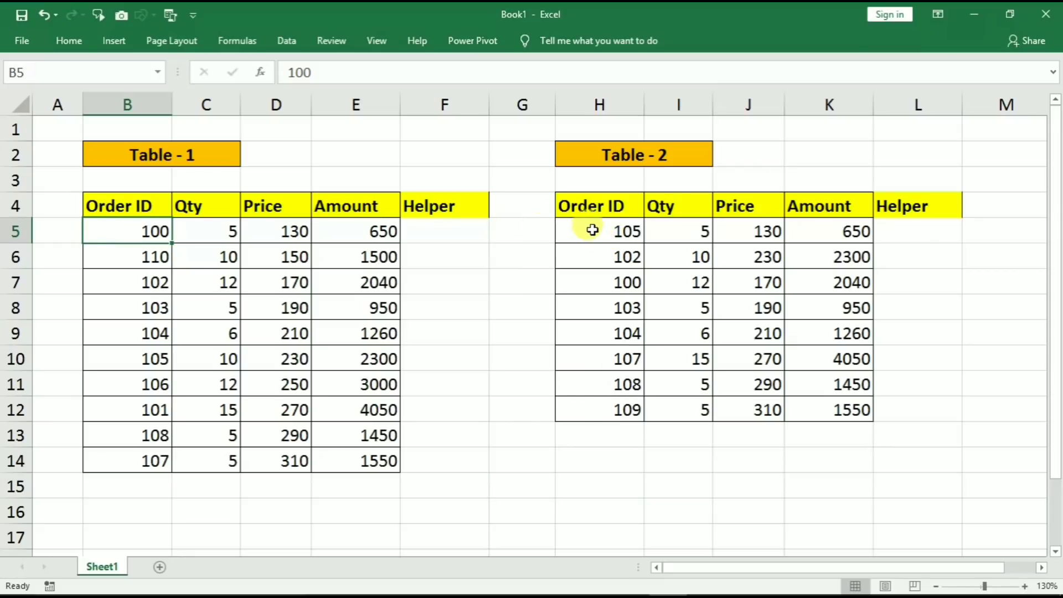
drag(592, 232, 566, 411)
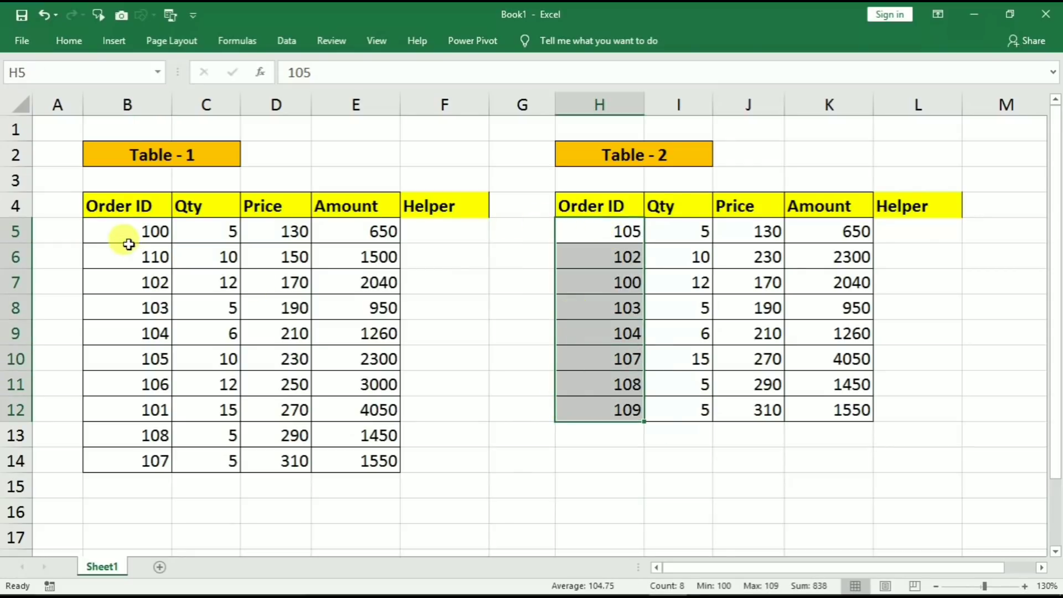
click(113, 235)
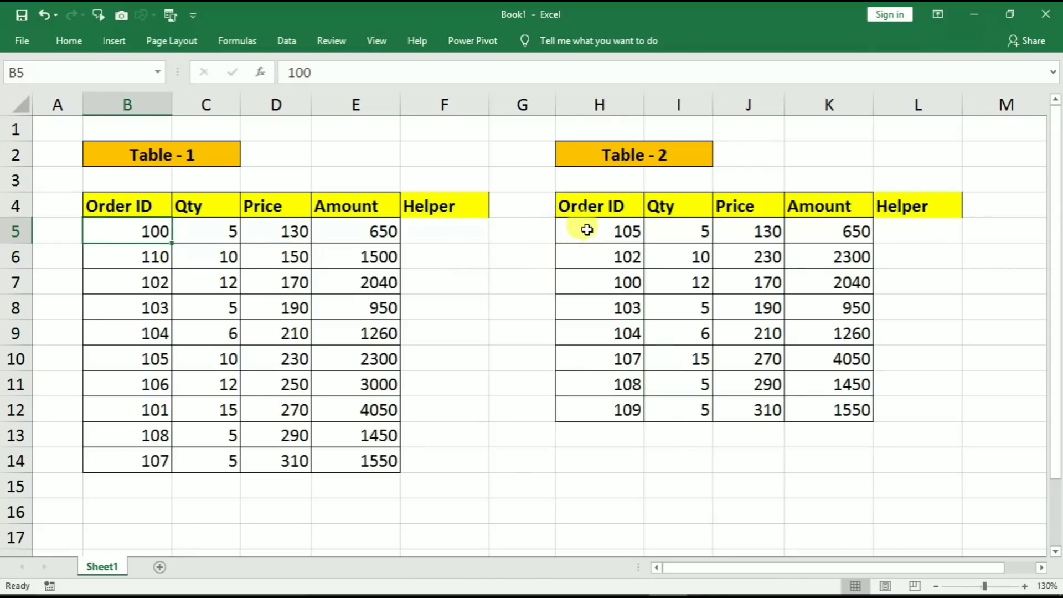
drag(576, 232, 597, 407)
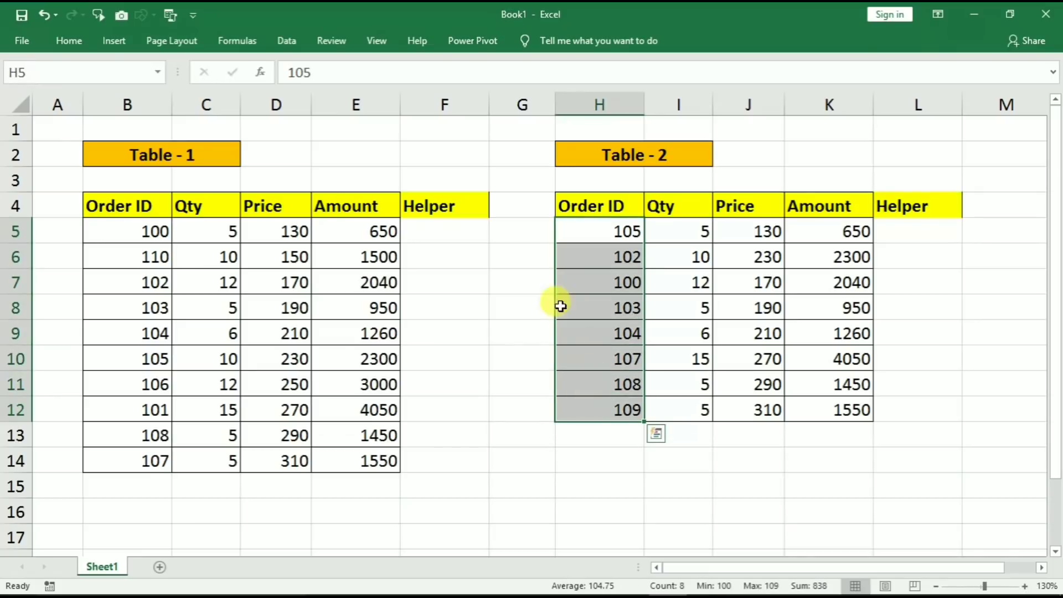
Step: Enter =COUNTIF($H$5:$H$12,B5) in F5, the first Helper cell of Table - 1
click(426, 232)
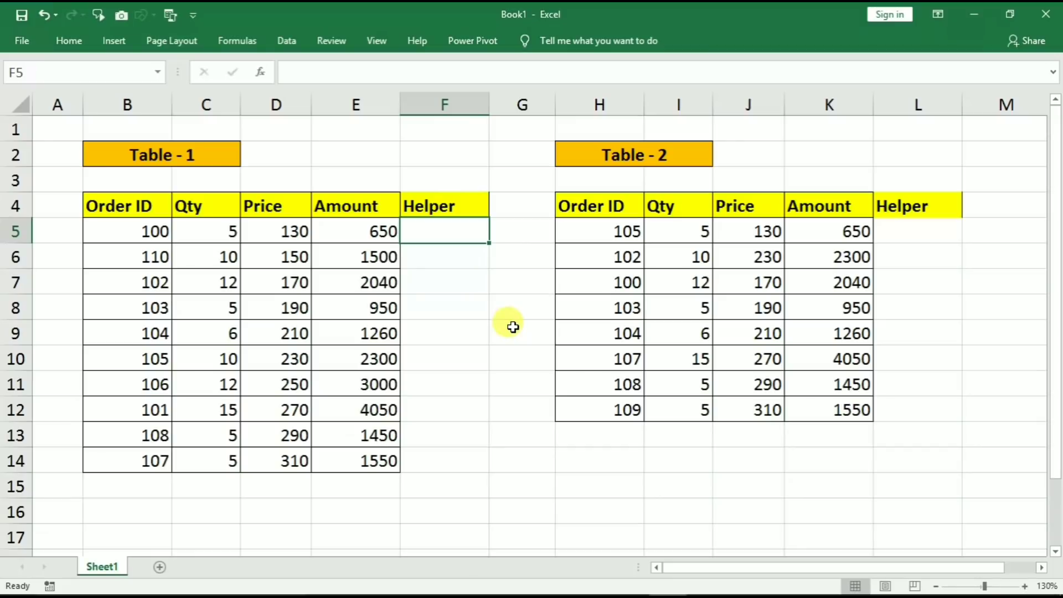
text(=countif)
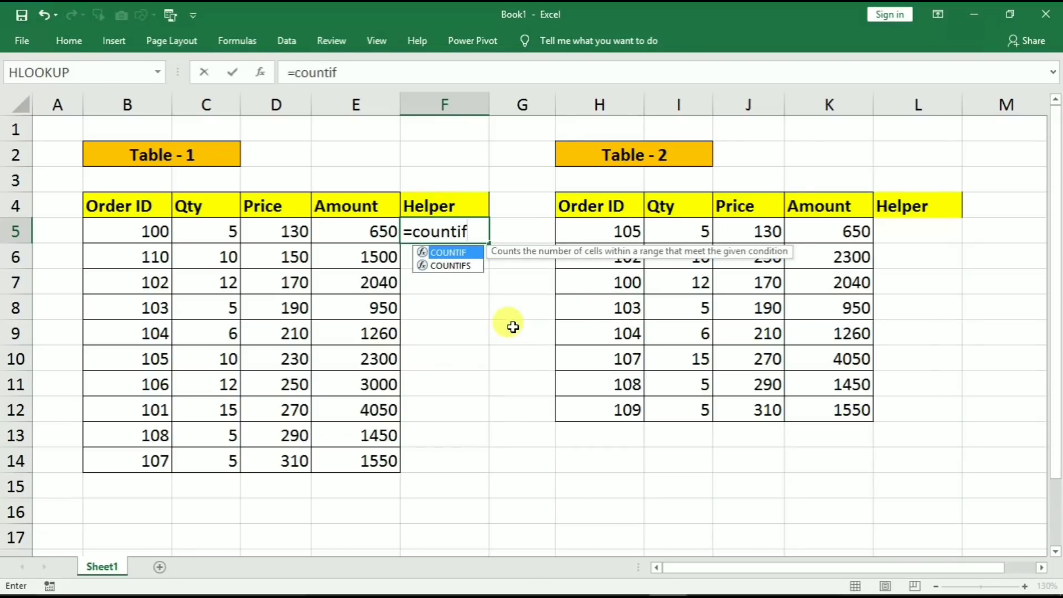
text(()
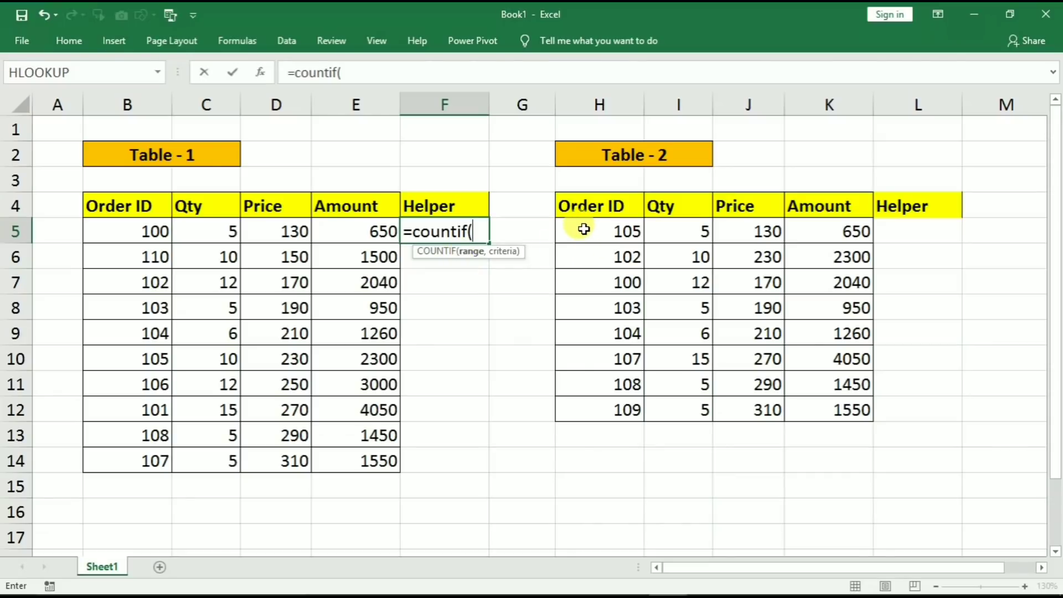
drag(582, 229, 572, 348)
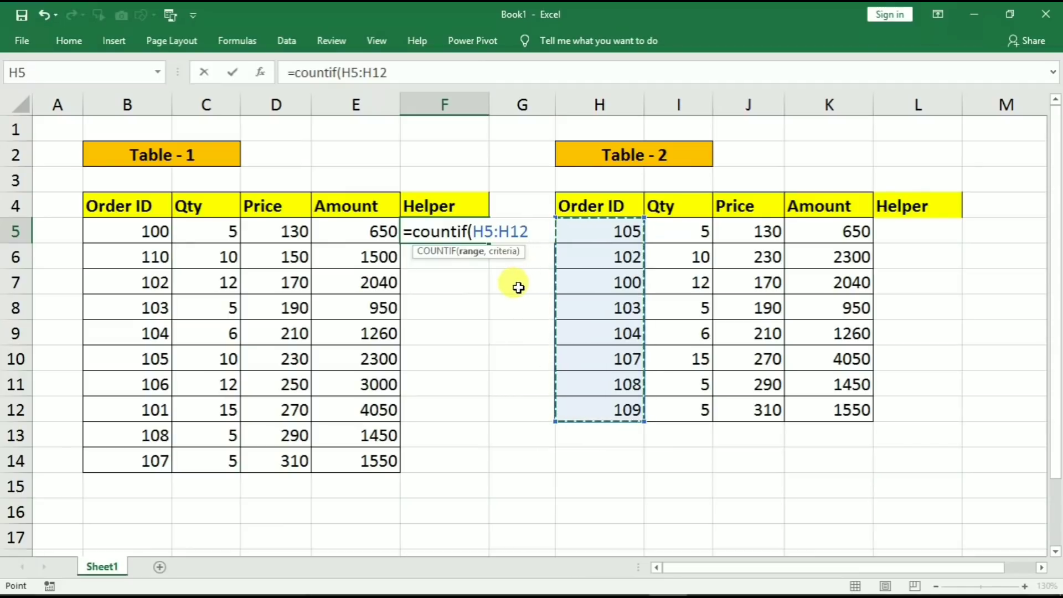
key(F4)
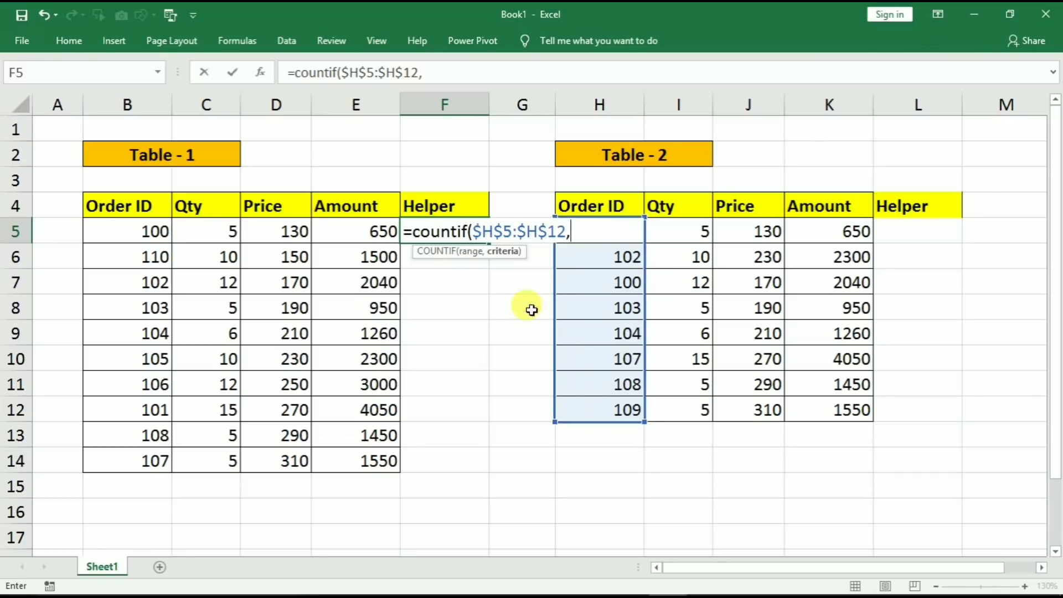
click(112, 230)
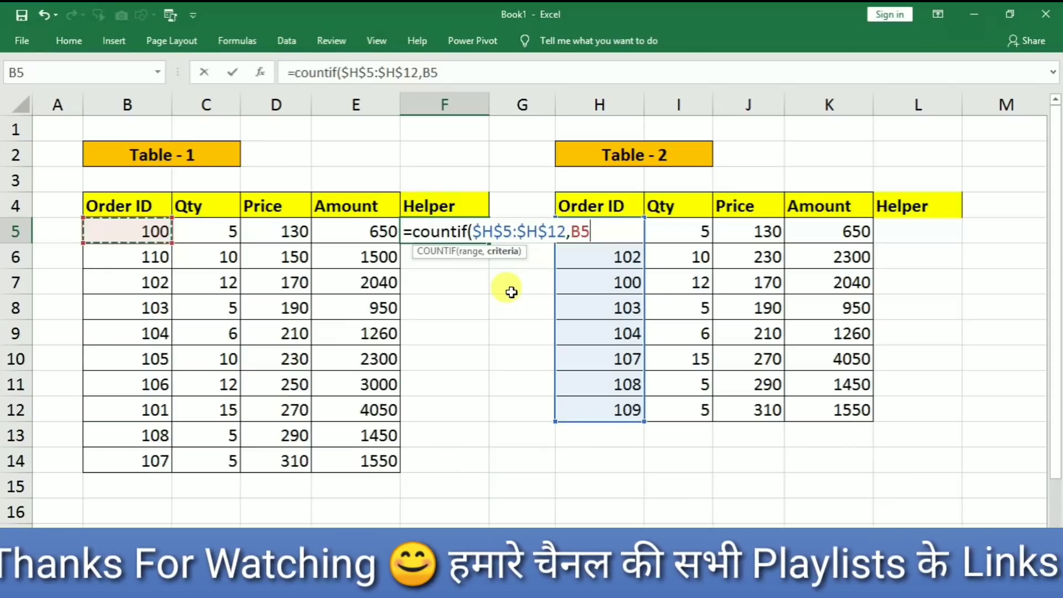
text())
key(Return)
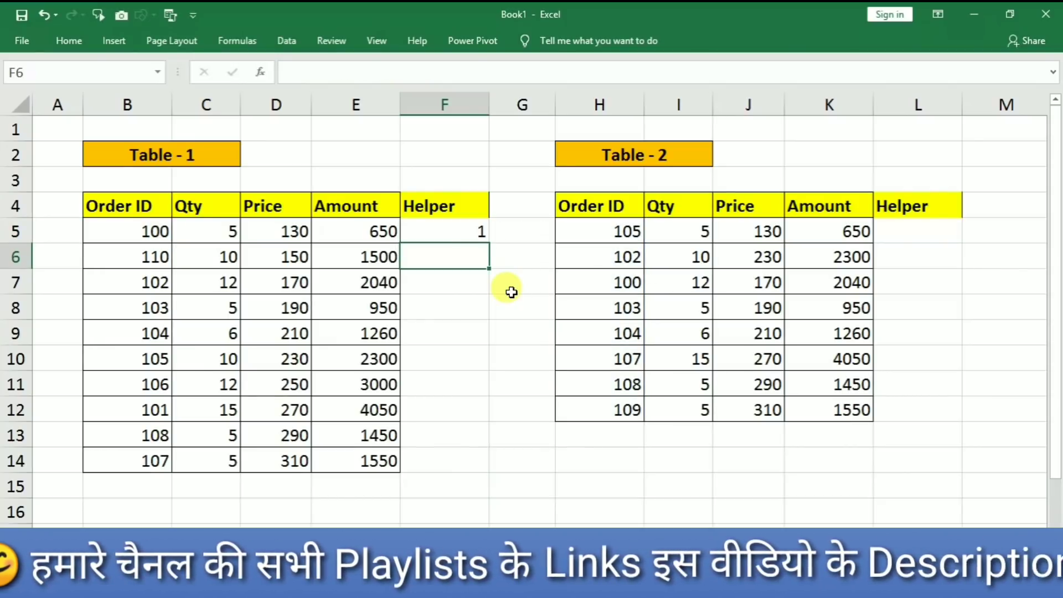
Step: Check the count in F5 against the Order ID in B5 and the Order IDs of Table - 2
click(460, 233)
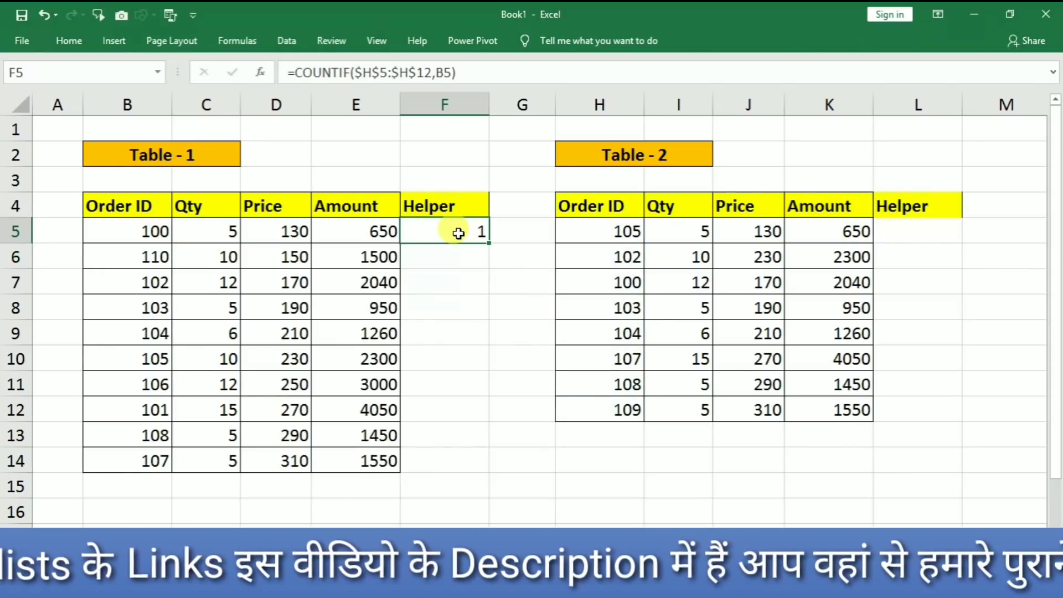
click(127, 233)
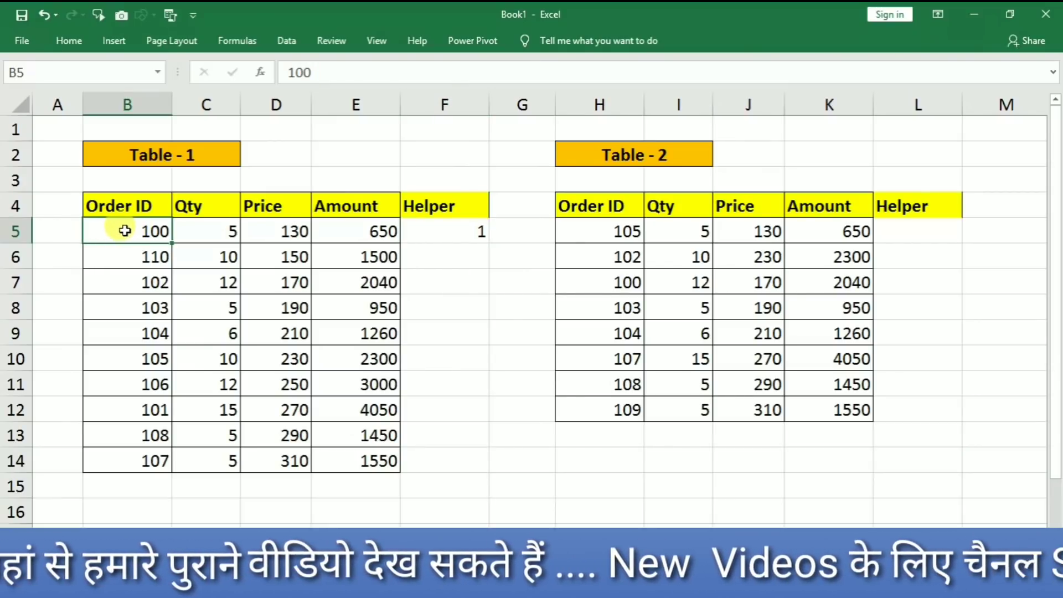
drag(569, 226, 570, 411)
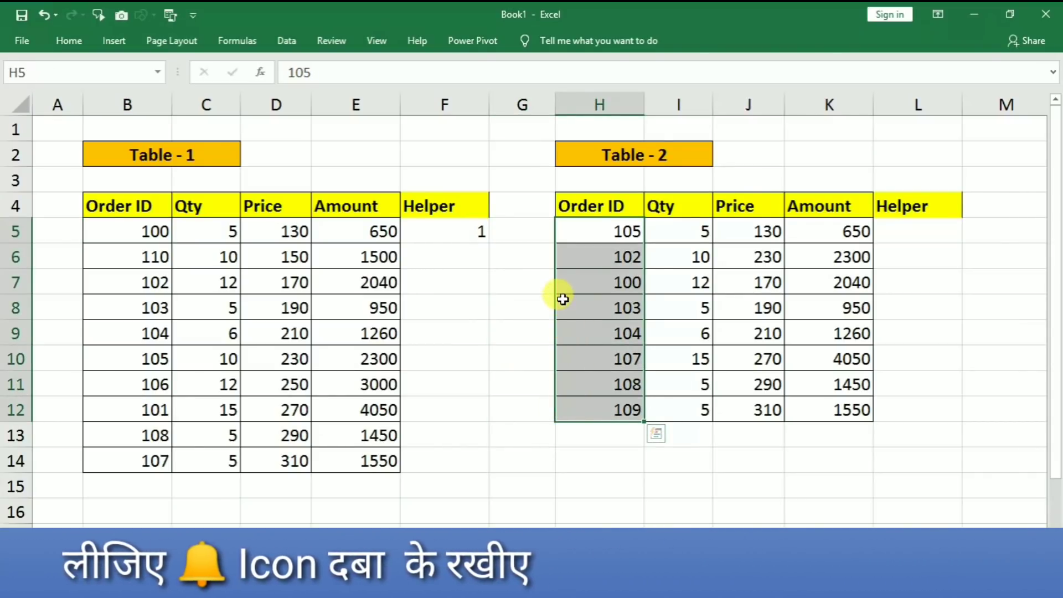
click(127, 230)
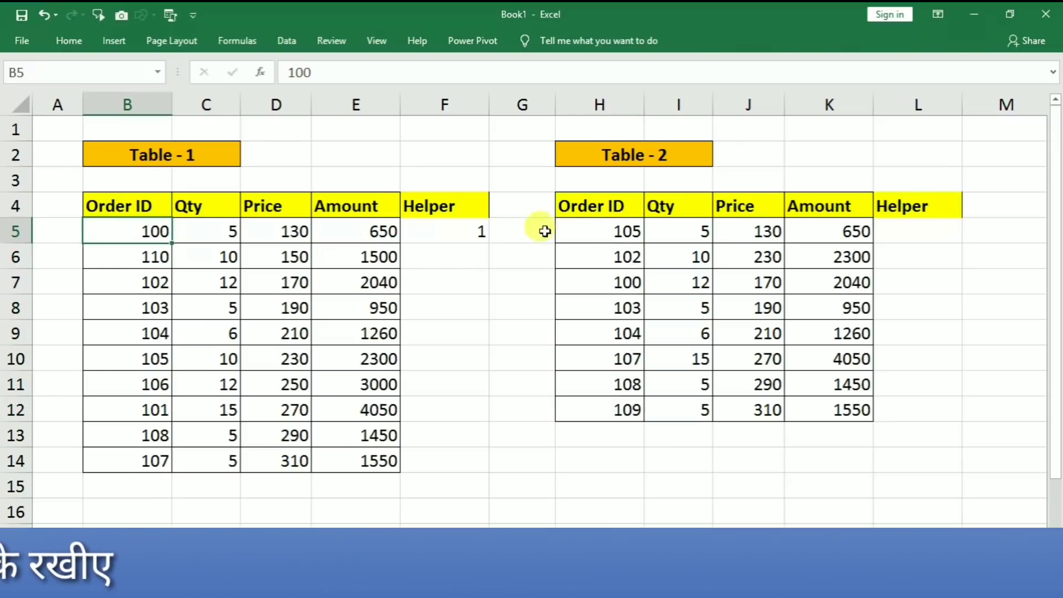
Step: Test the Helper count in F5 by setting the Order ID in H7 to 111, and restore H7 to 100
click(593, 280)
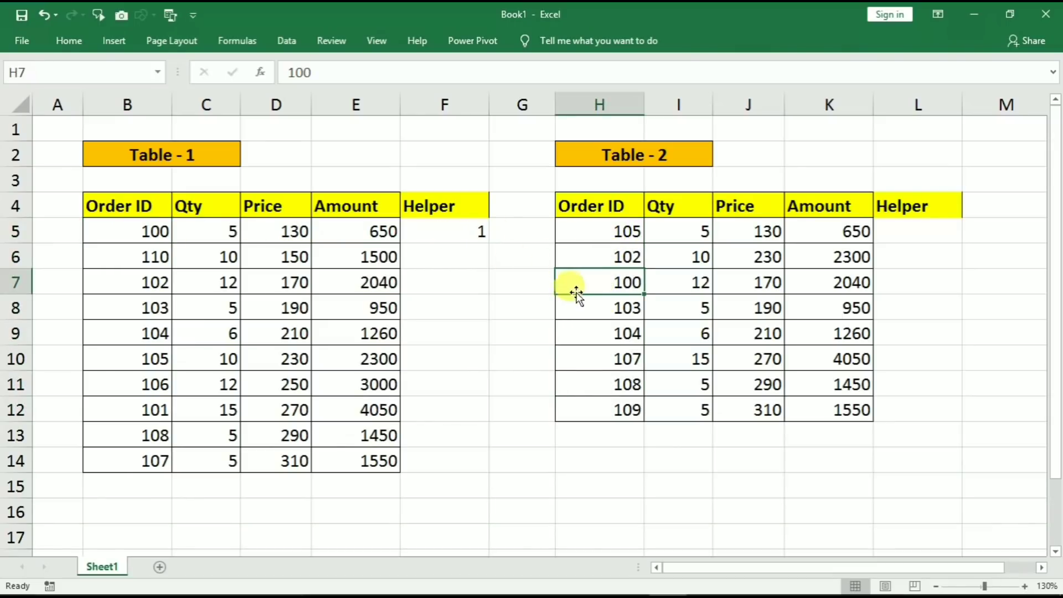
text(11)
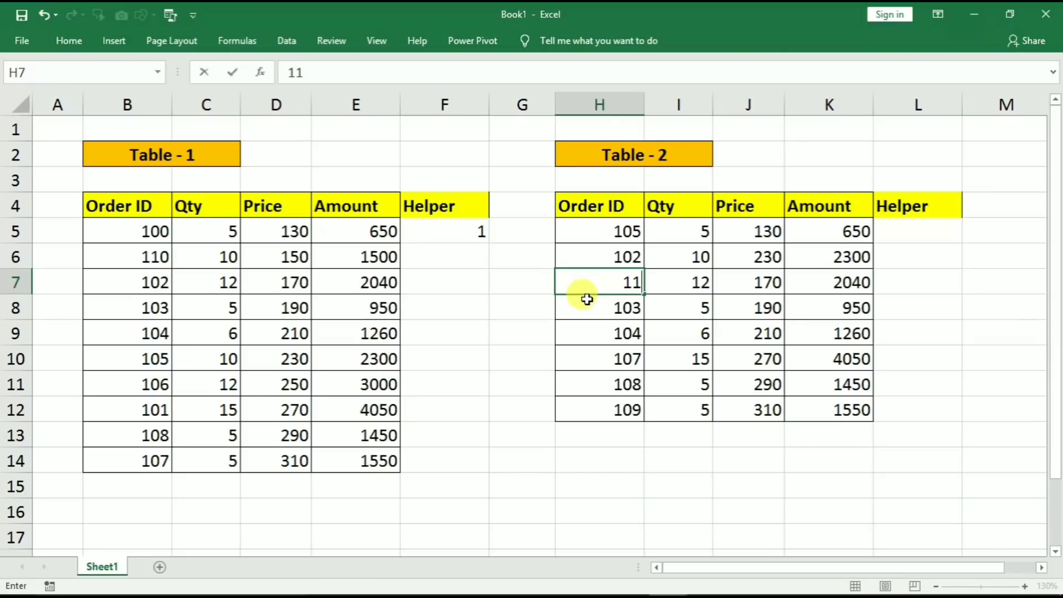
text(1)
click(570, 484)
click(453, 235)
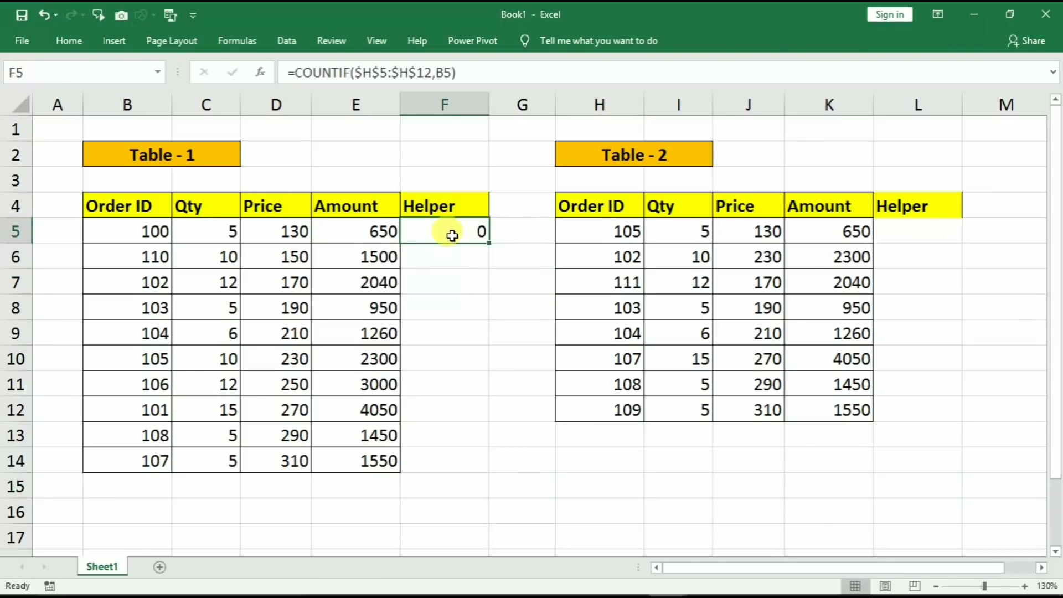
click(124, 234)
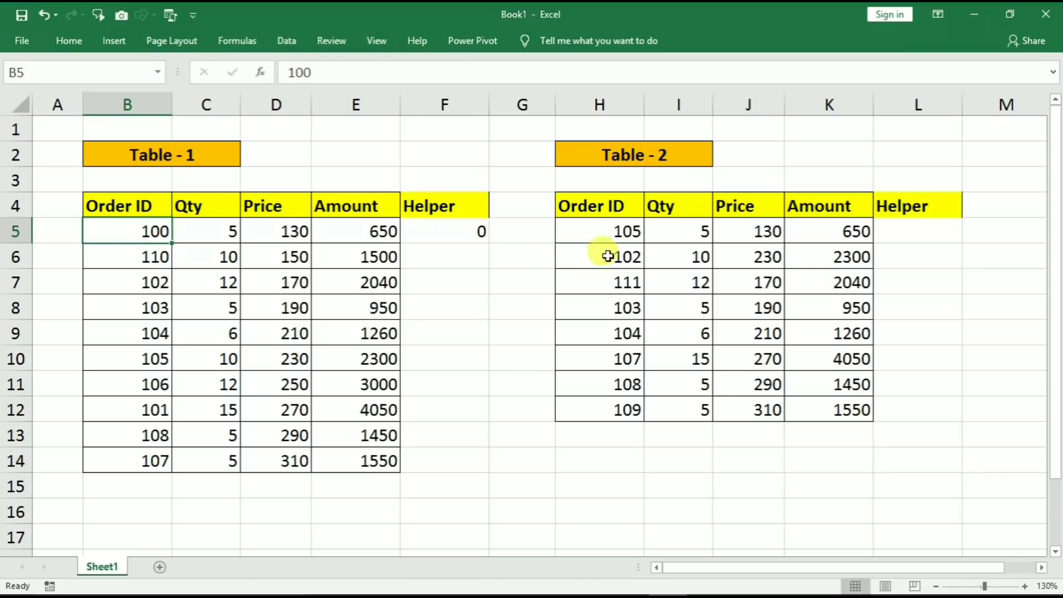
drag(591, 229, 576, 405)
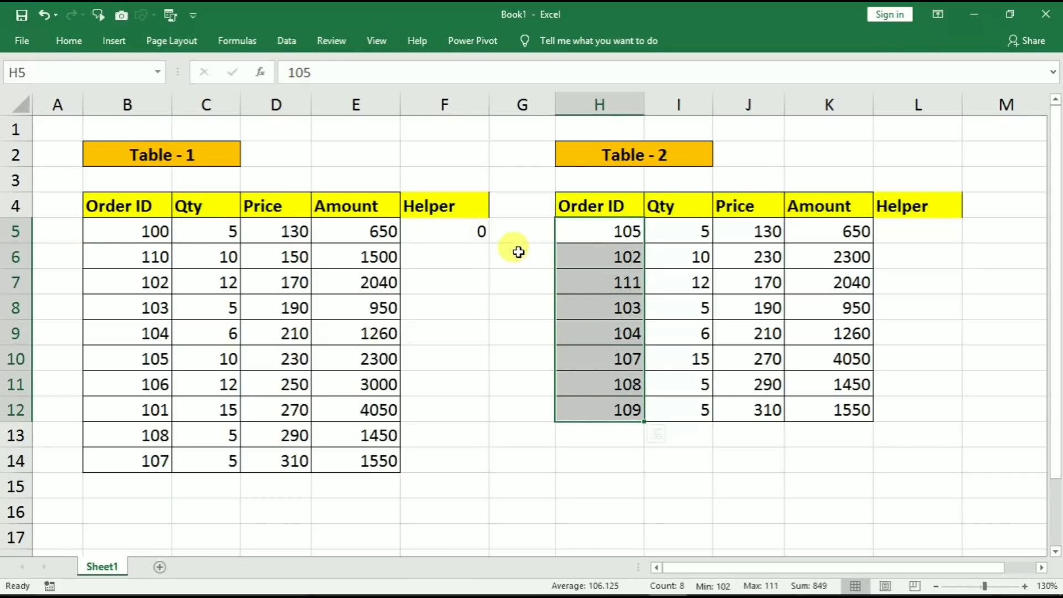
click(605, 283)
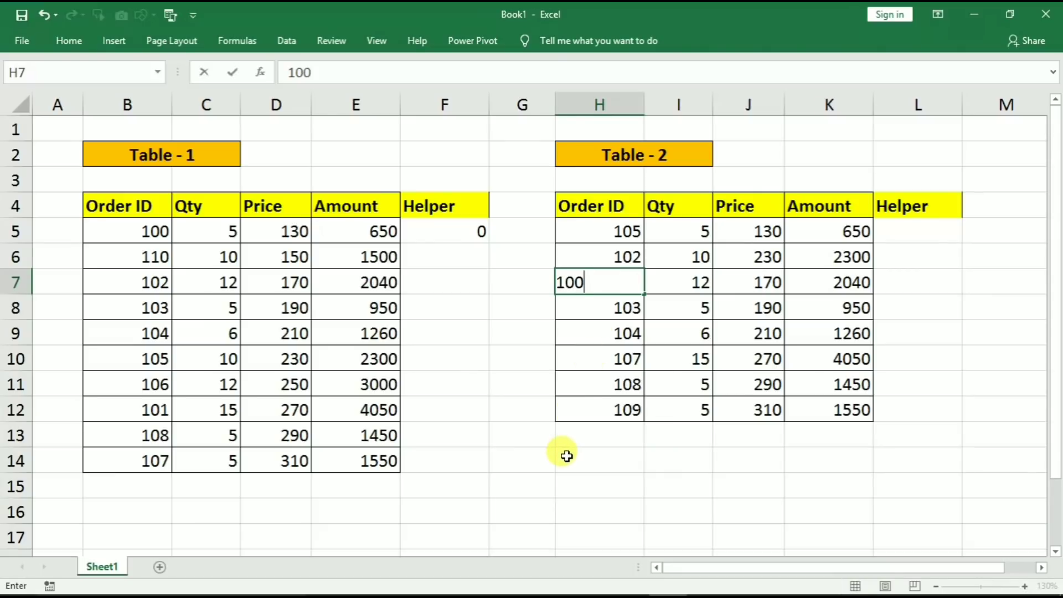
key(Return)
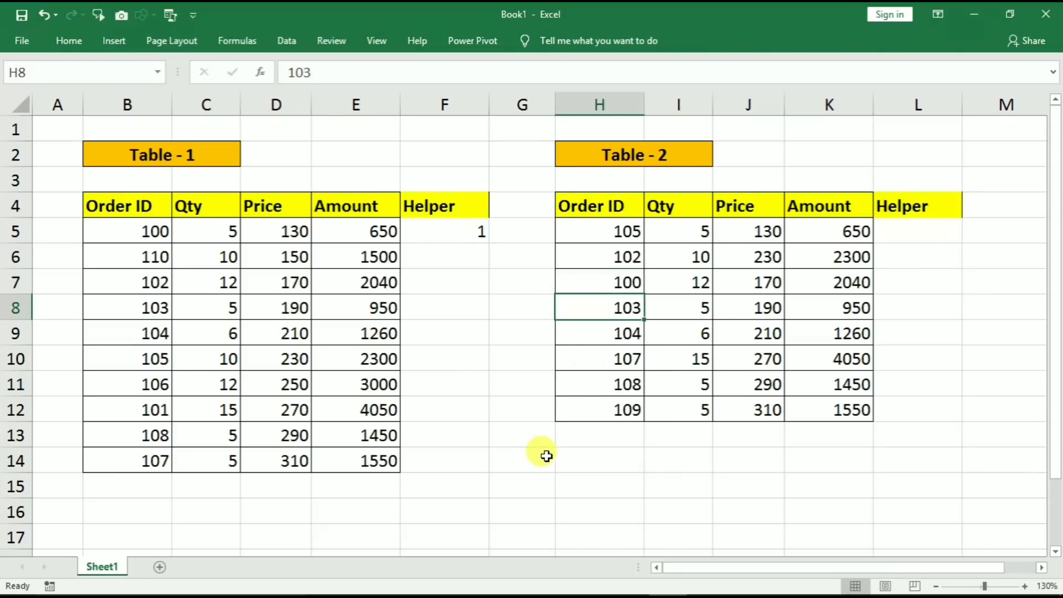
Step: Fill the COUNTIF formula in F5 down to F14 and check rows 6, 11 and 12 against the Order IDs of Table - 2
click(475, 238)
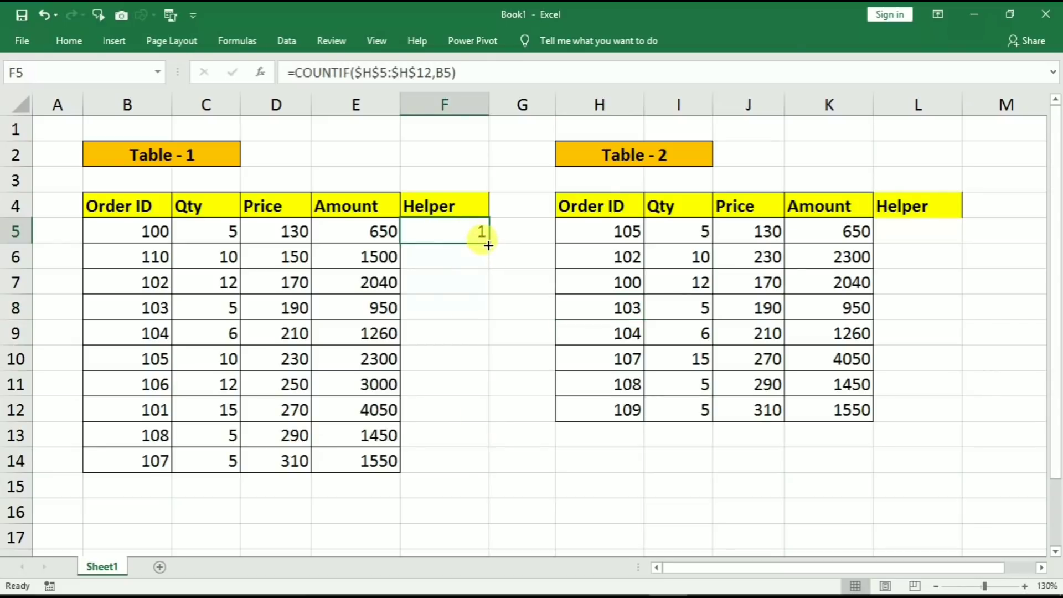
double_click(488, 245)
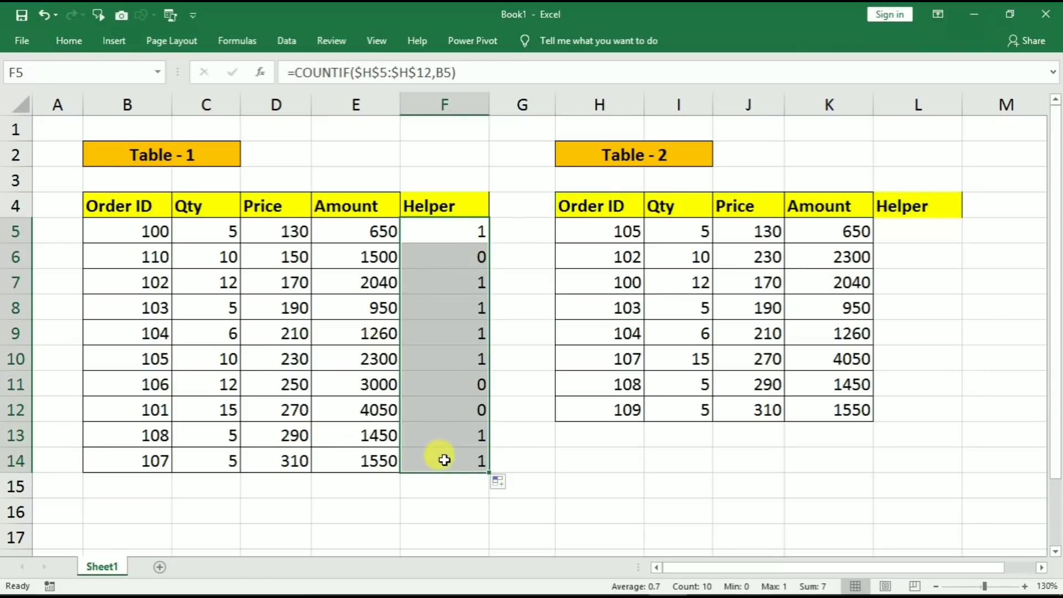
click(436, 256)
click(138, 262)
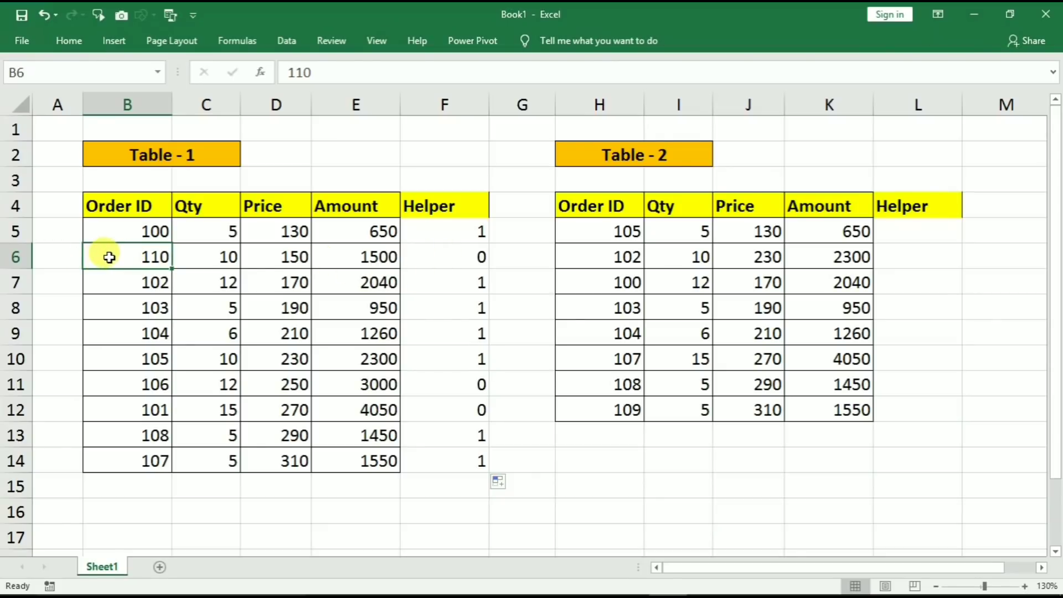
drag(600, 227, 596, 414)
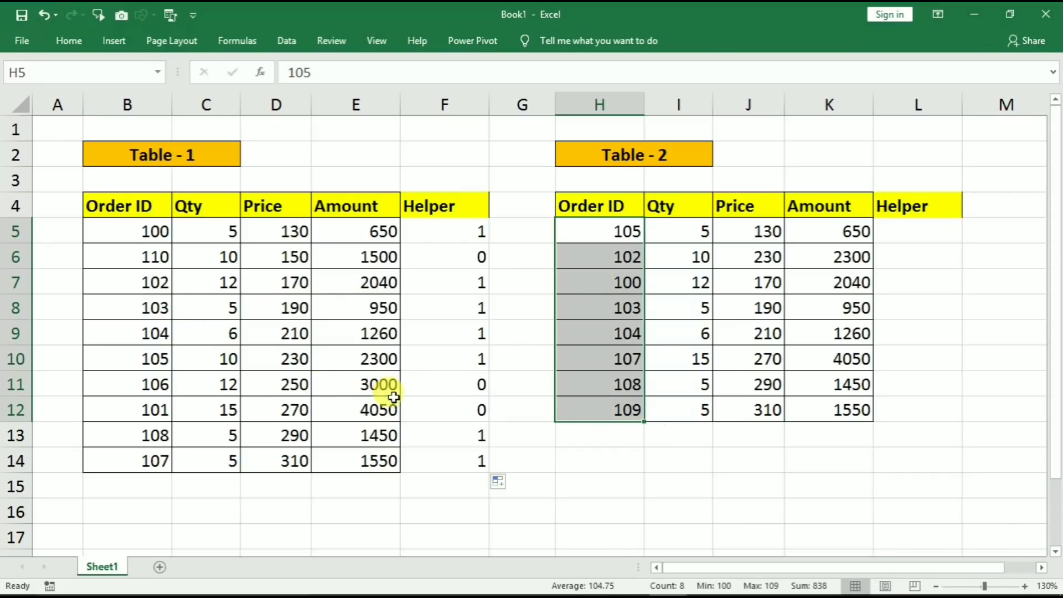
drag(440, 383, 439, 406)
drag(366, 429, 138, 396)
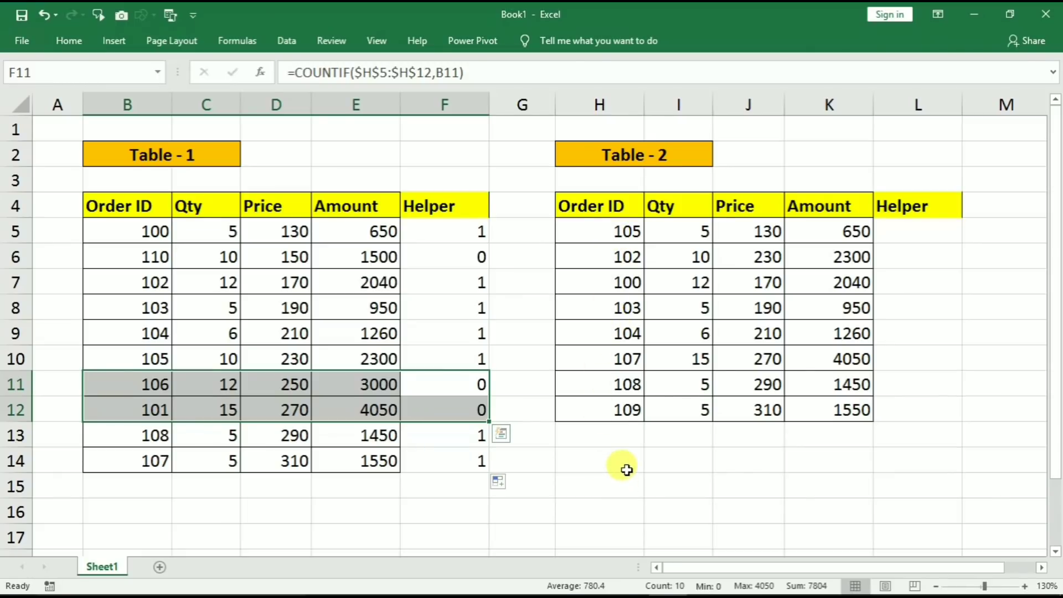
Step: Create a formula-based conditional formatting rule for the Table - 1 data in B5:E14 with the formula =$F5=0
click(117, 232)
drag(177, 237, 353, 460)
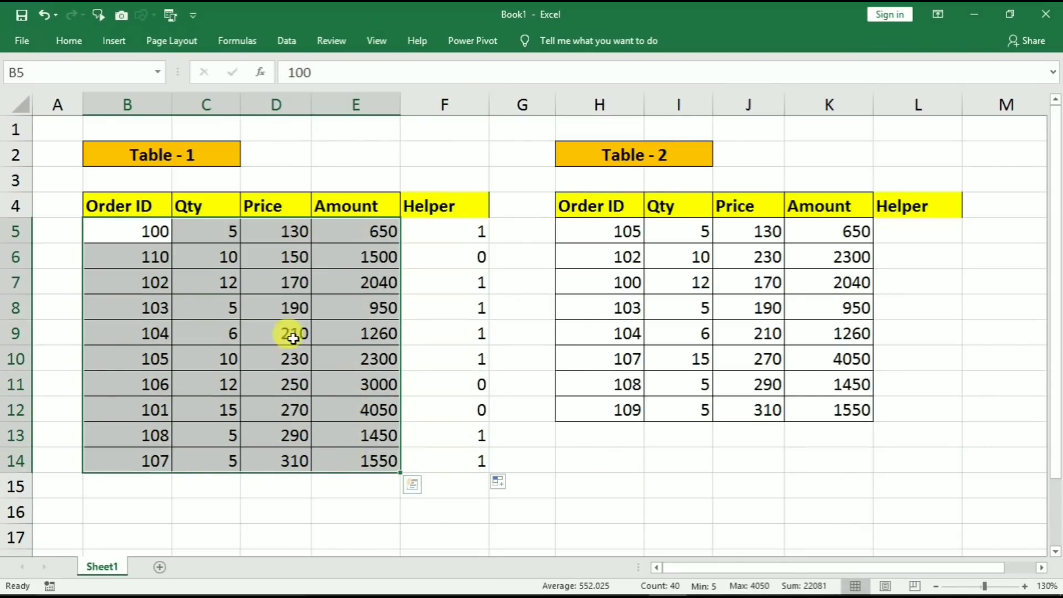
click(69, 41)
click(606, 102)
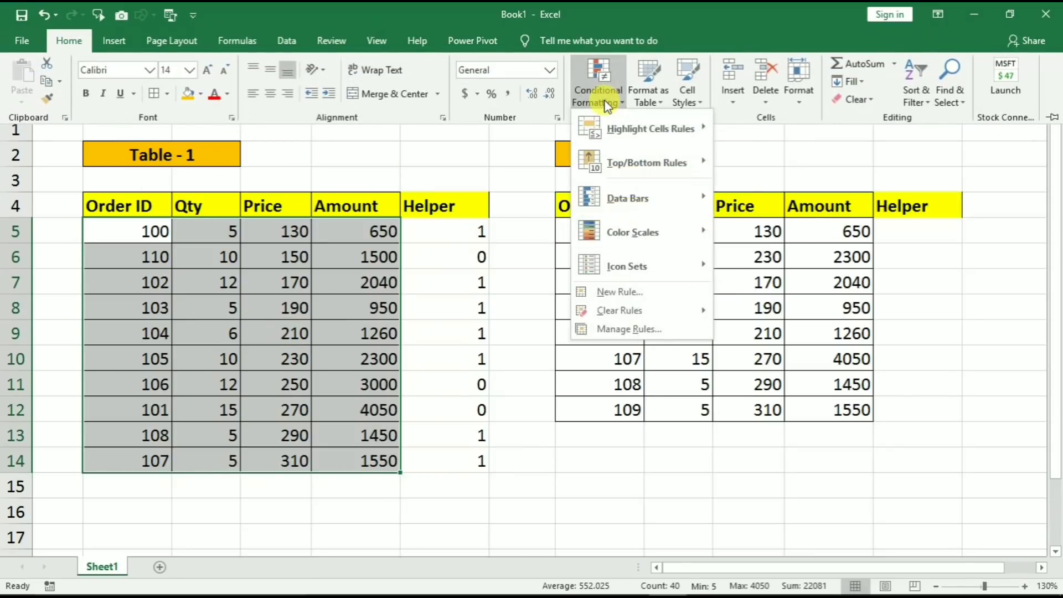
click(617, 292)
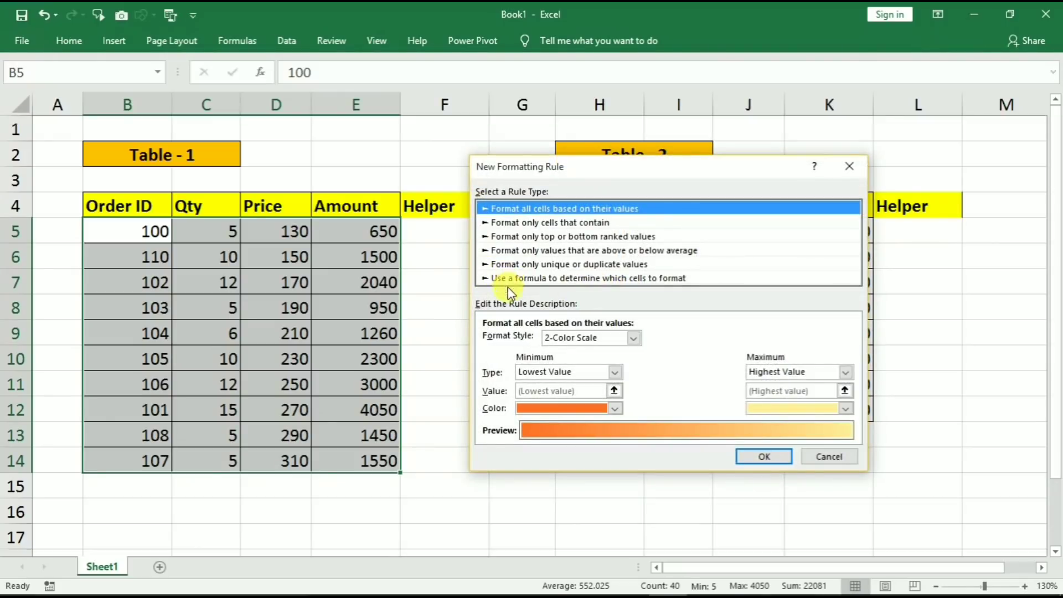
click(622, 279)
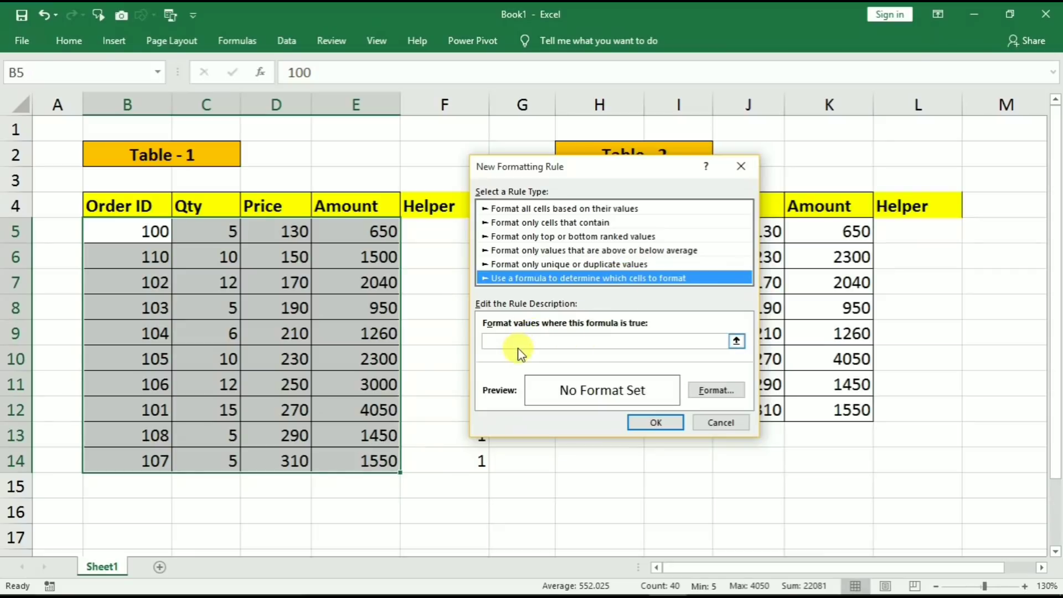
drag(585, 178, 641, 189)
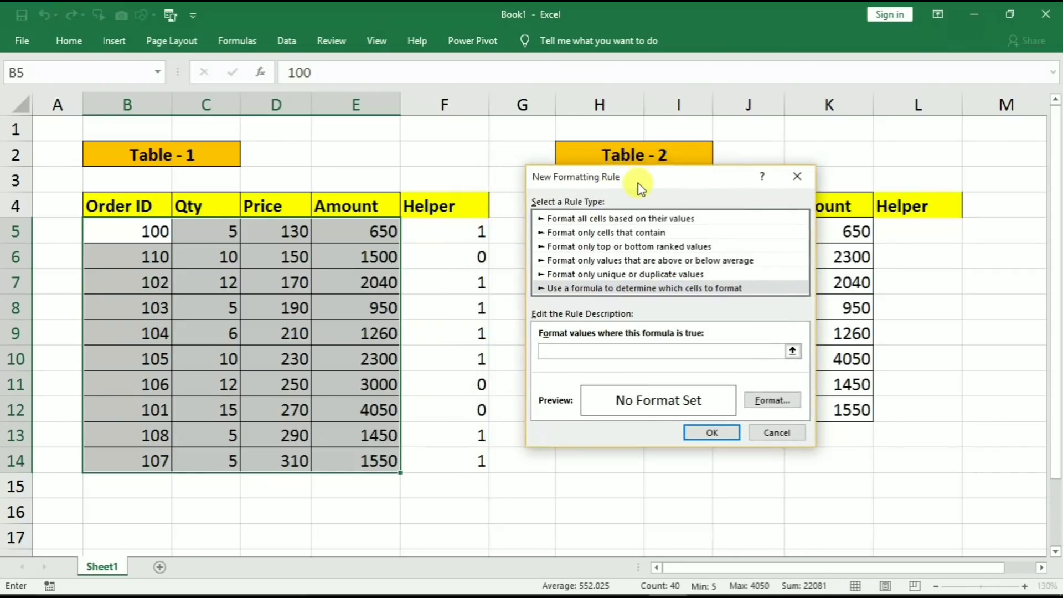
click(556, 363)
text(=)
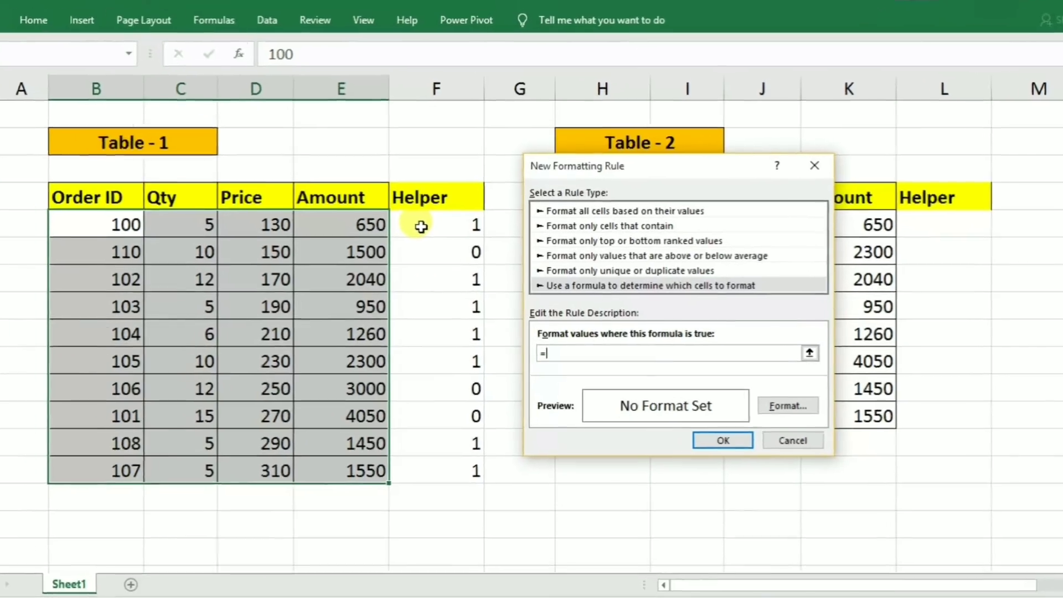
click(430, 233)
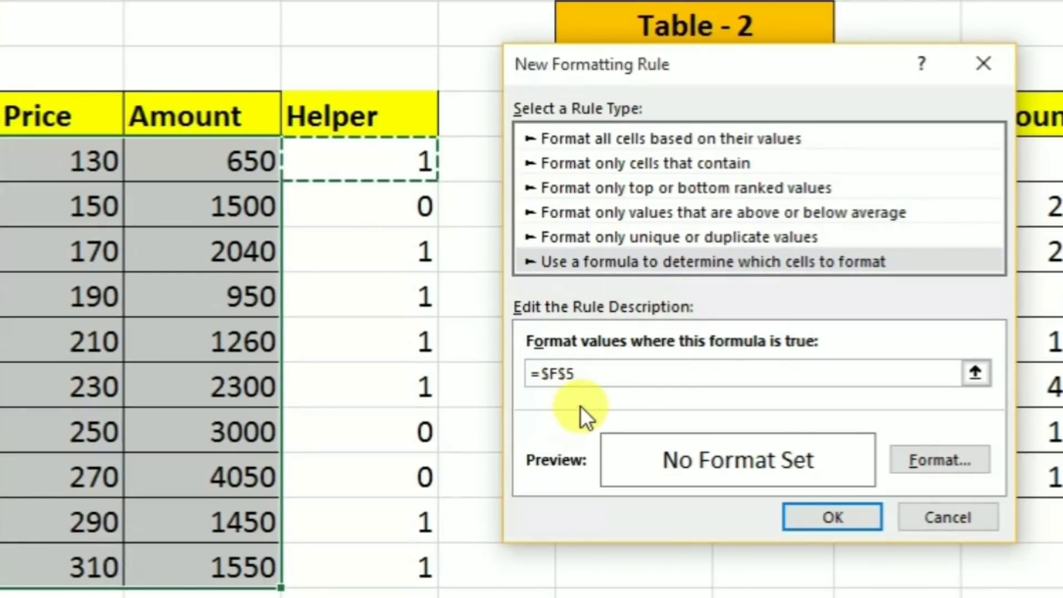
click(568, 374)
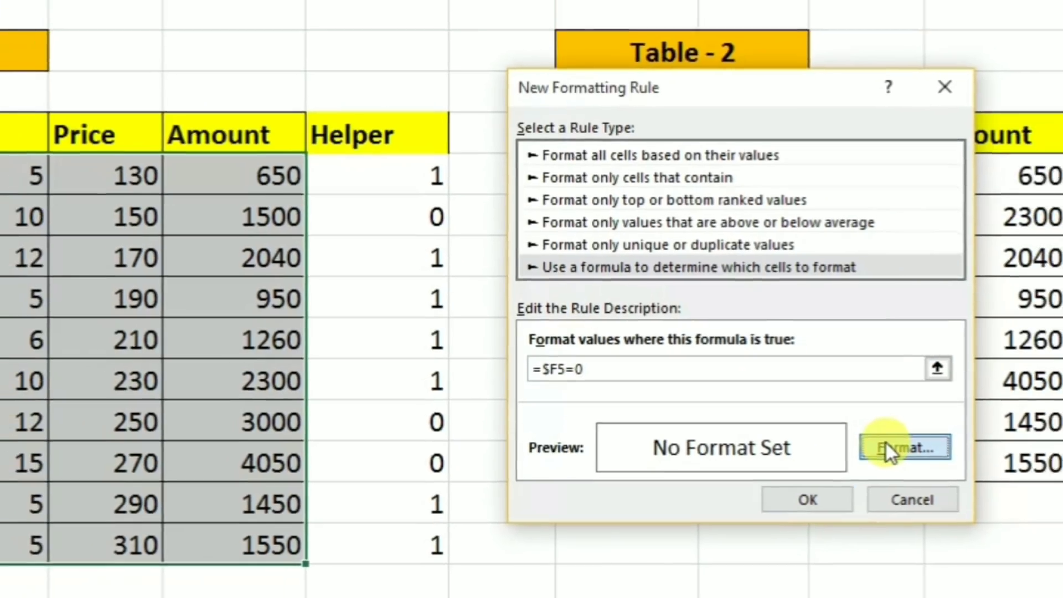
Step: Give the rule a red fill with a white font colour and apply it to Table - 1
click(936, 458)
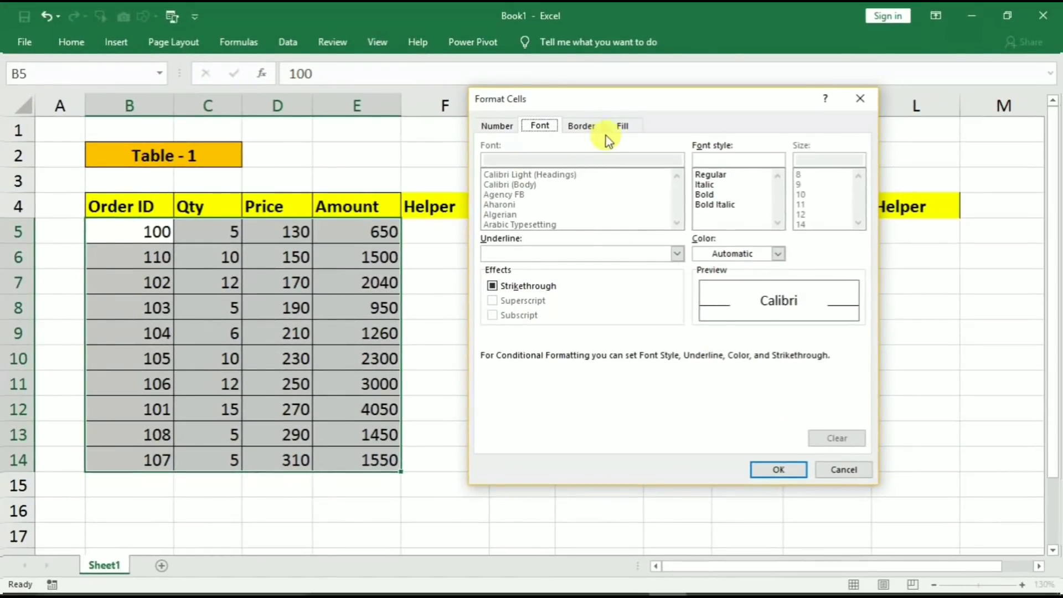
click(649, 51)
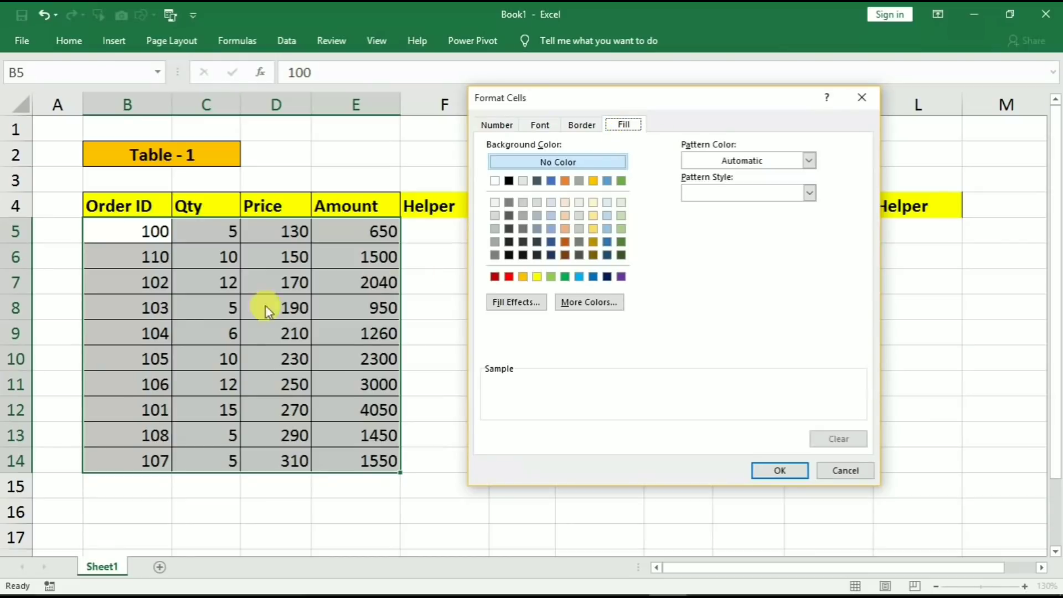
click(509, 277)
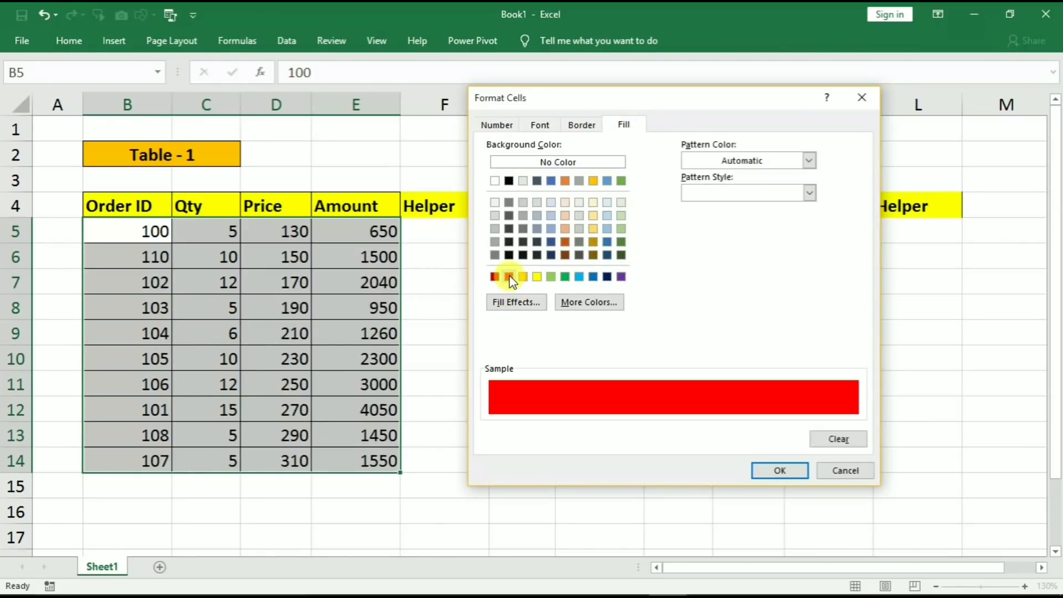
click(540, 125)
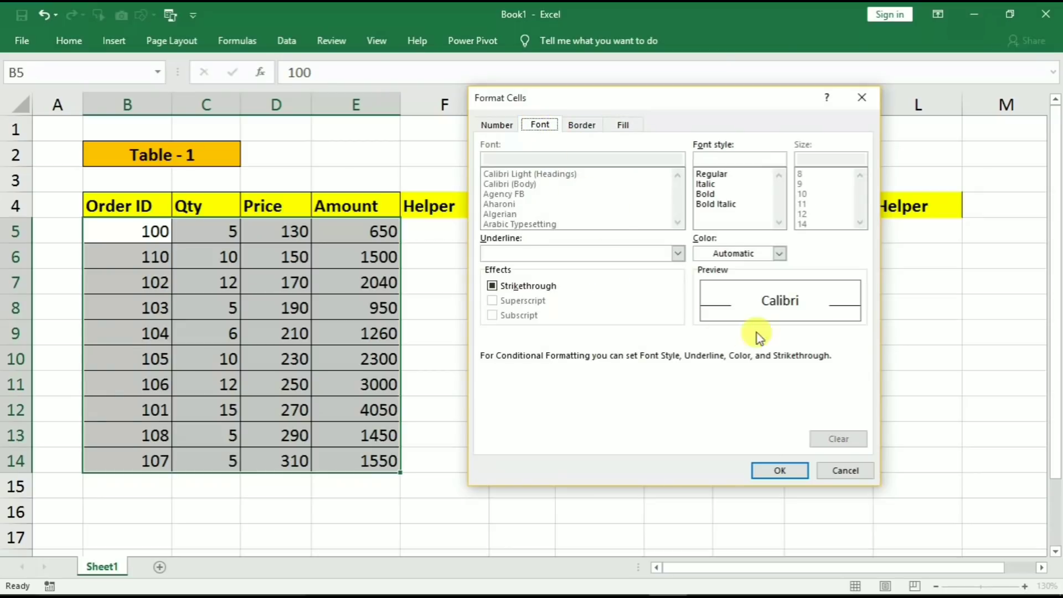
click(777, 255)
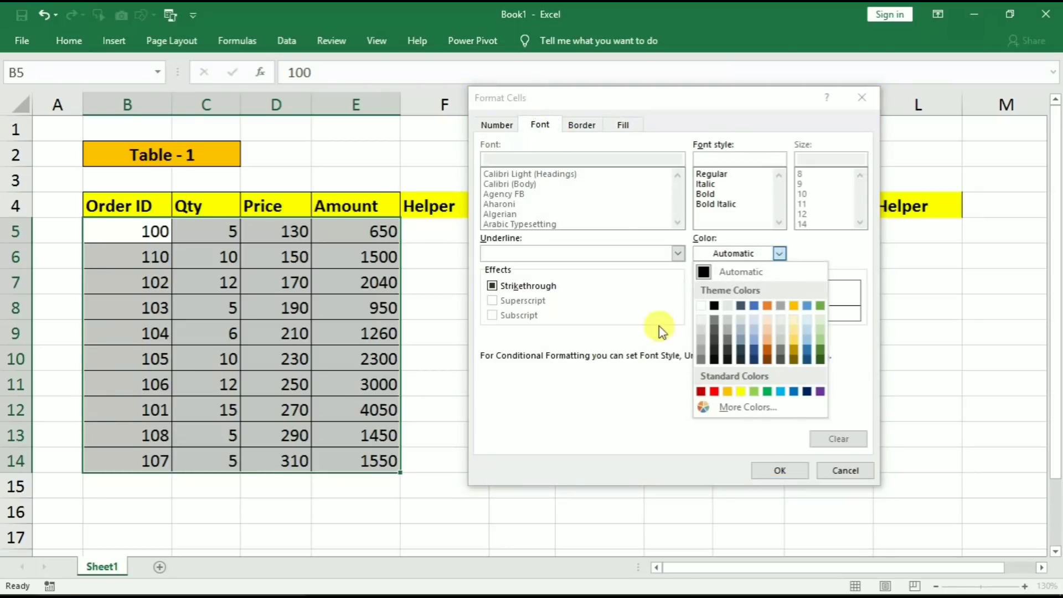
click(703, 306)
click(780, 471)
click(707, 433)
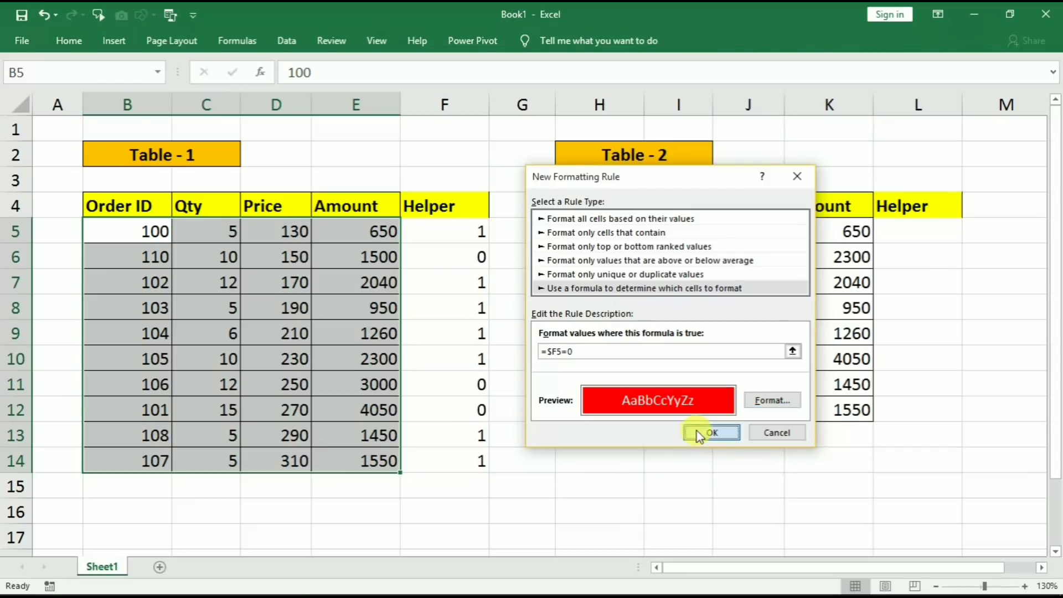
click(570, 507)
click(129, 260)
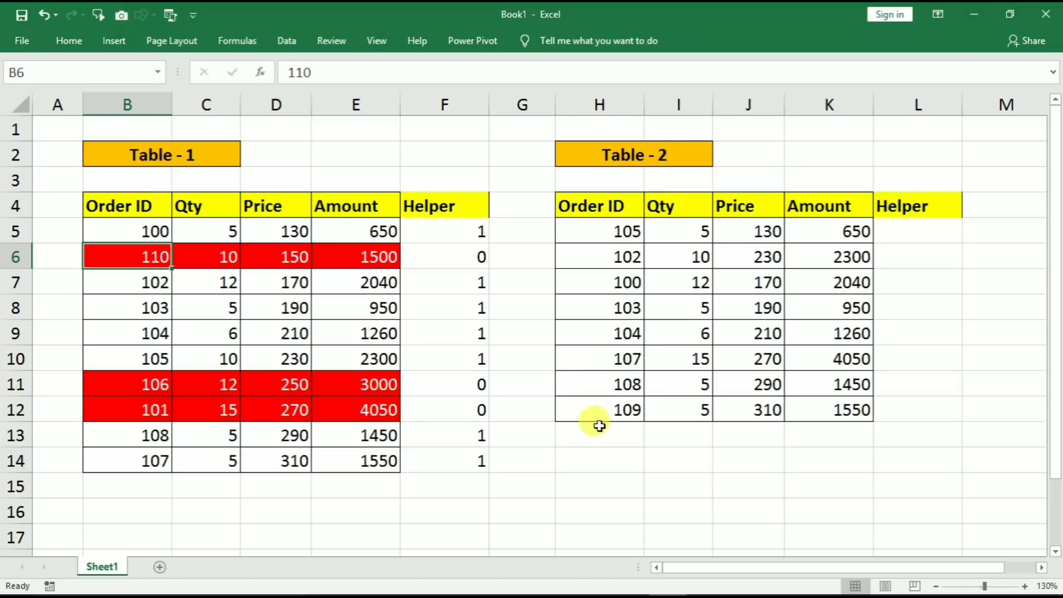
Step: Set the Order ID in H12 of Table - 2 to 101 and check the highlighting of row 12 in Table - 1
click(609, 409)
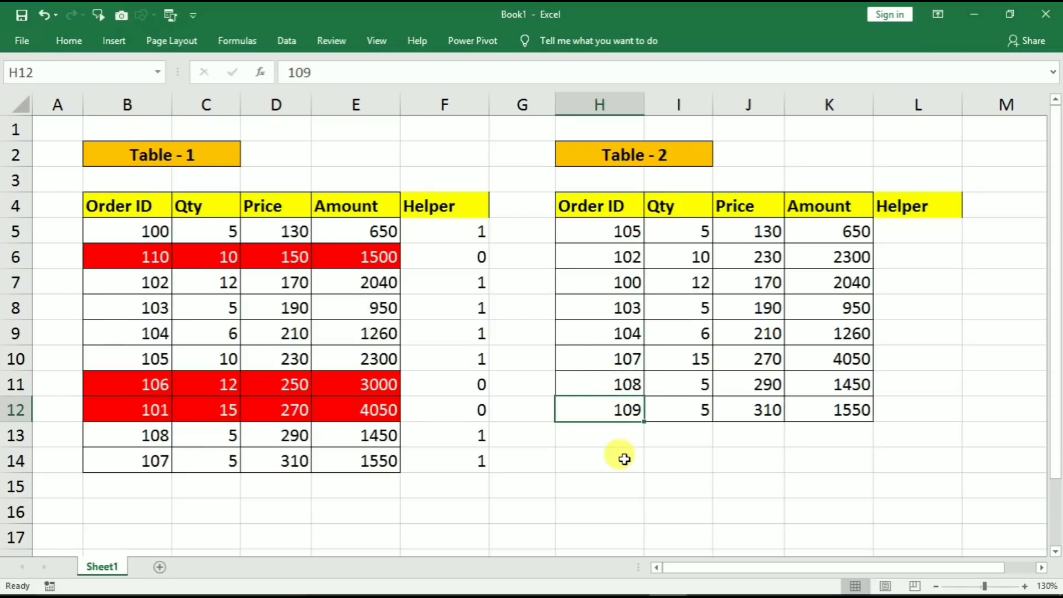
text(10)
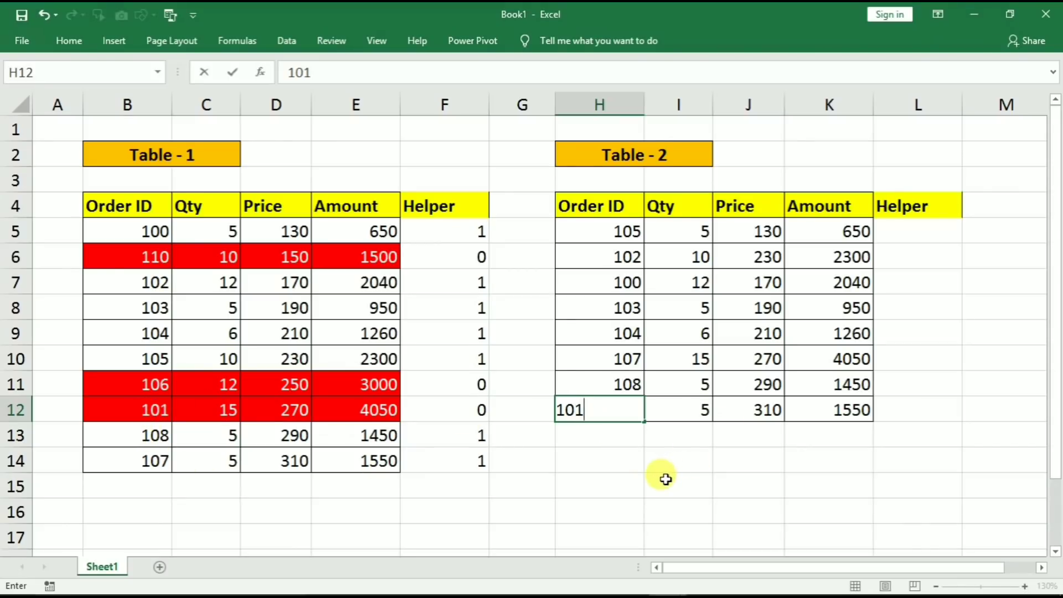
key(Return)
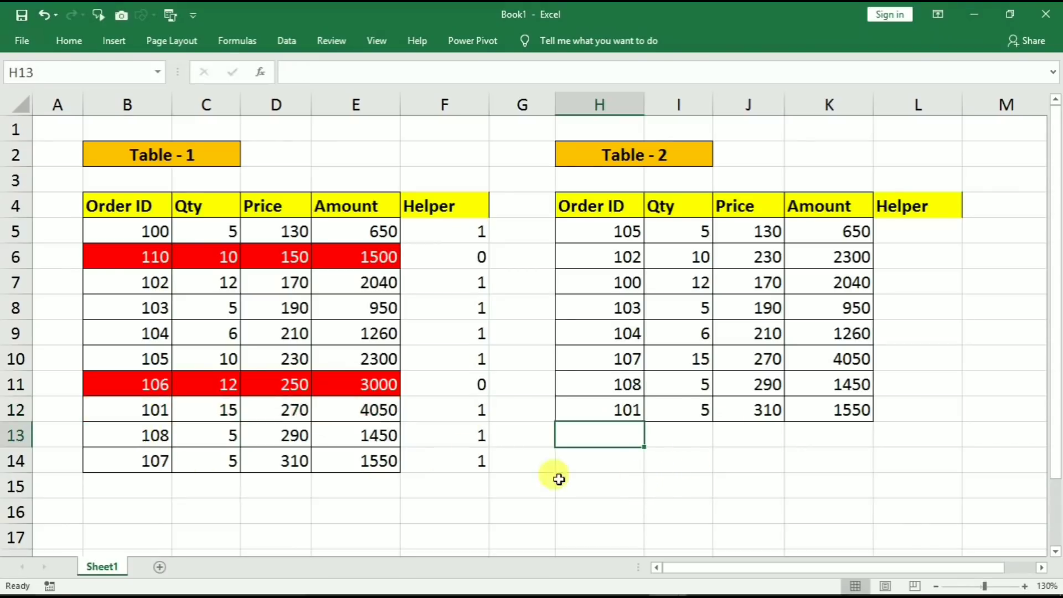
click(141, 414)
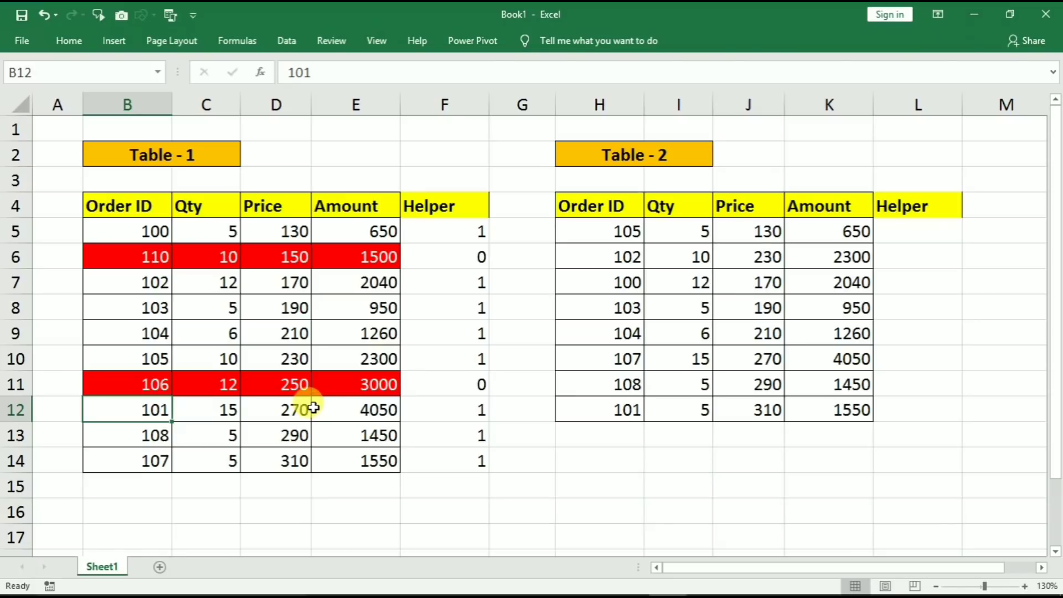
Step: Hide Helper column F and check the highlighted rows 6 and 11 of Table - 1
right_click(456, 107)
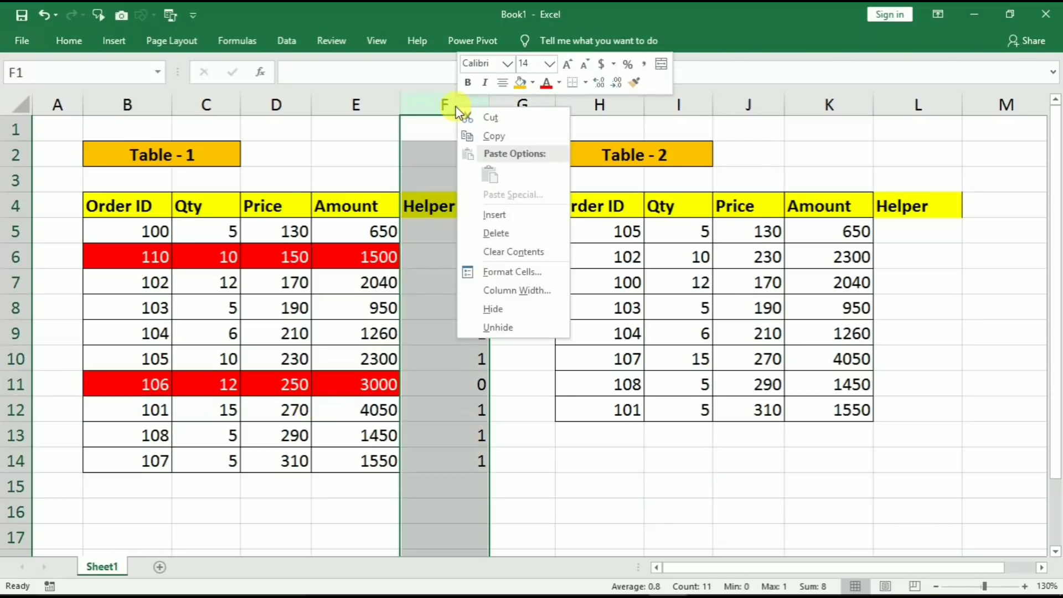
click(498, 307)
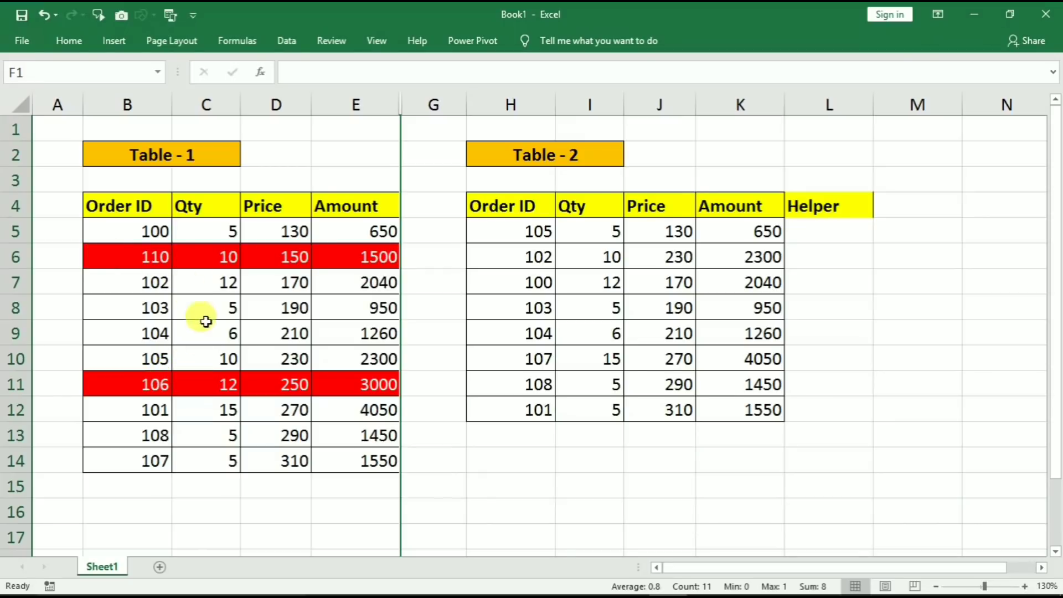
click(110, 257)
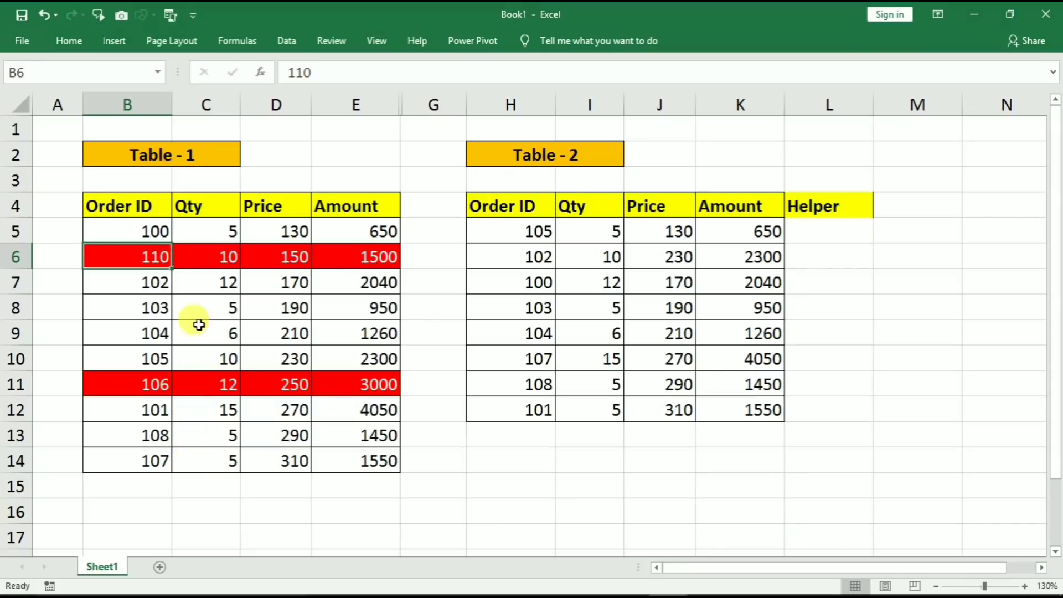
click(180, 260)
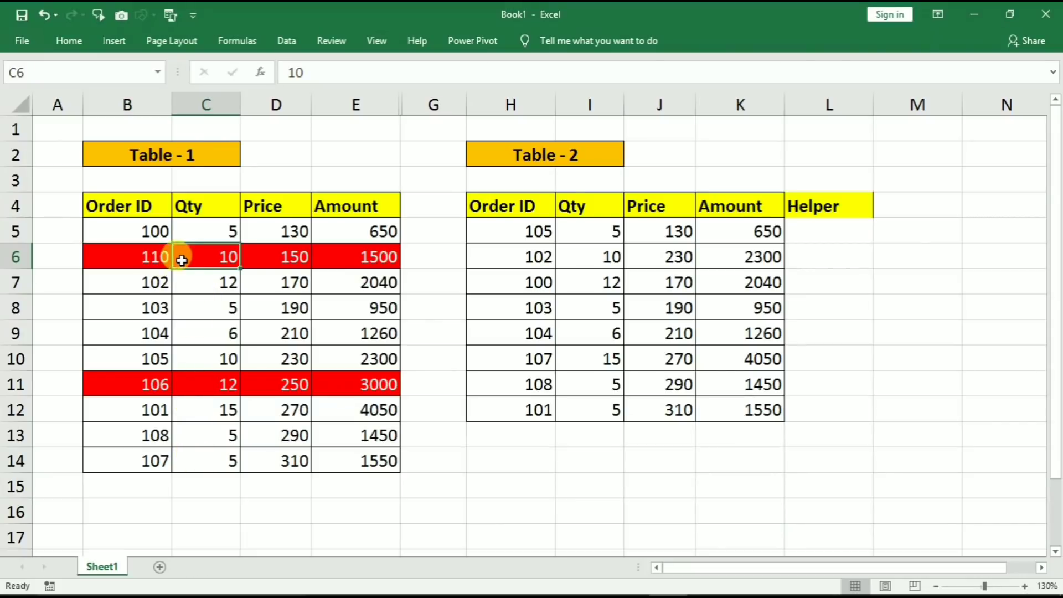
click(185, 385)
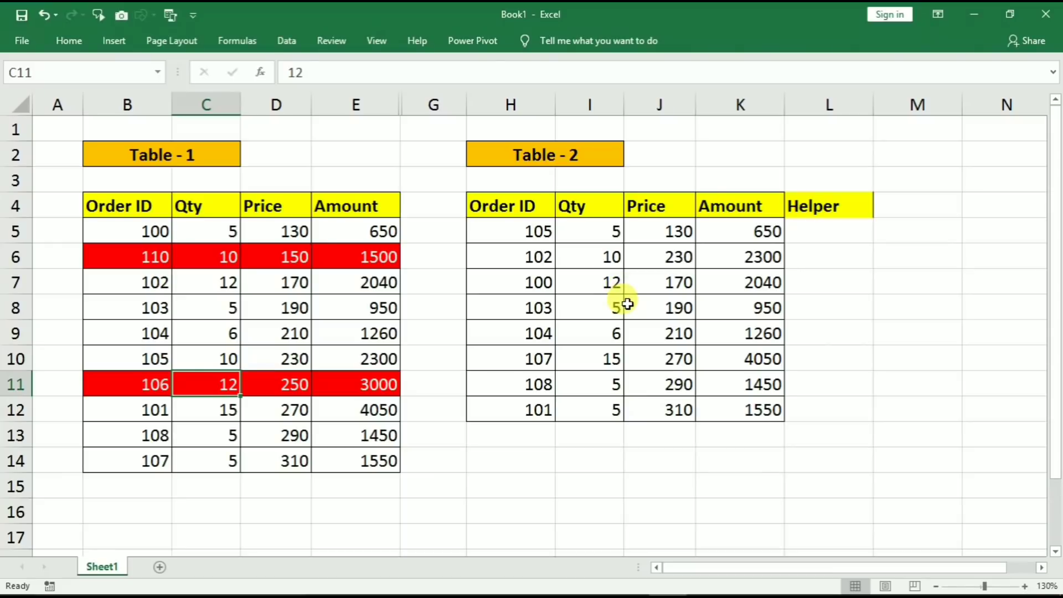
Step: Enter =COUNTIF($B$5:$B$14,H5) in L5, the first Helper cell of Table - 2, and check it against the Order ID in H5
click(828, 231)
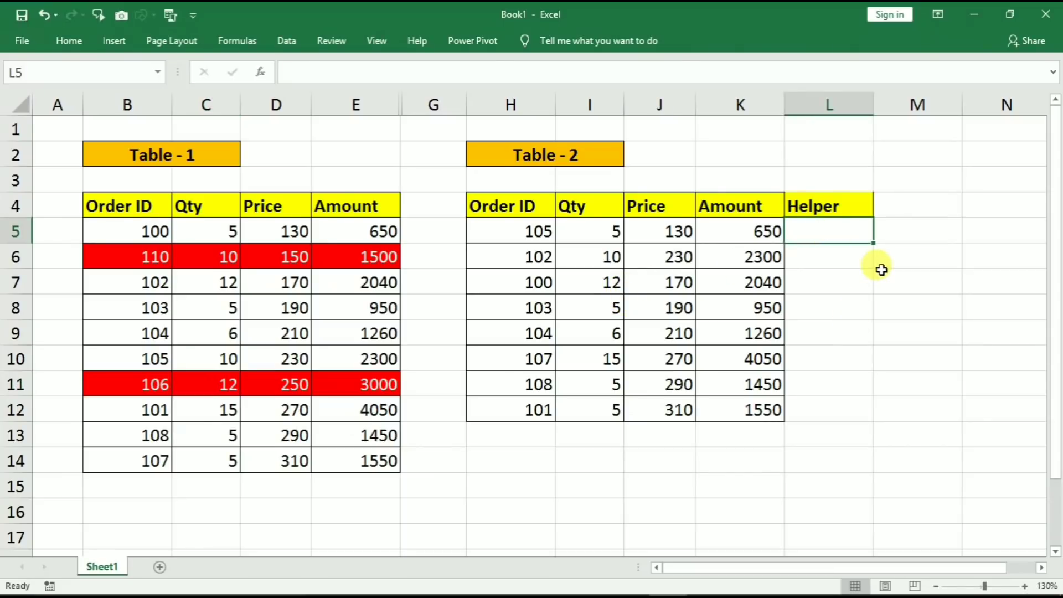
text(=)
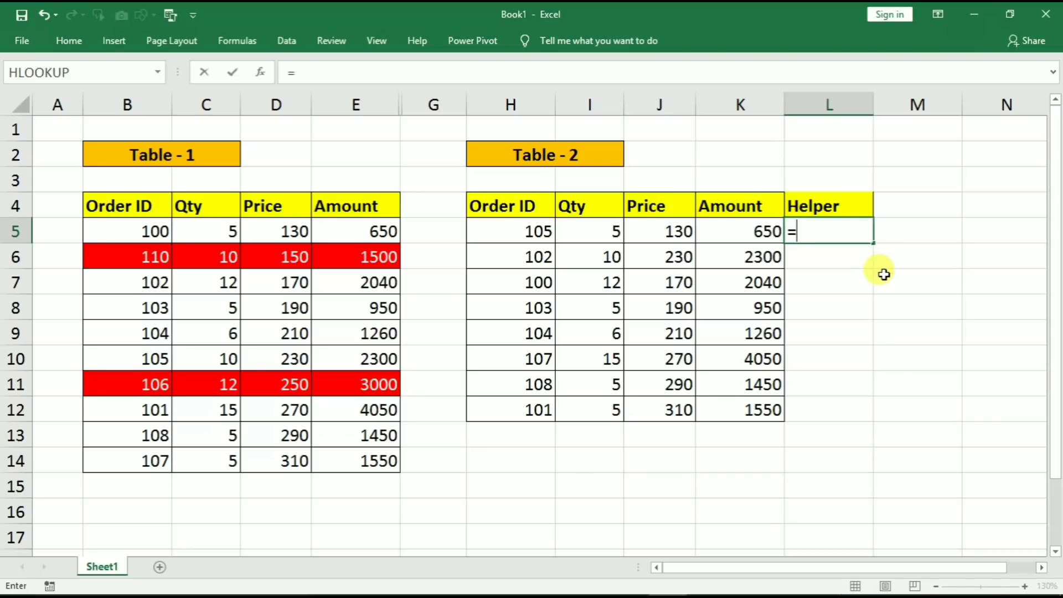
text(counti)
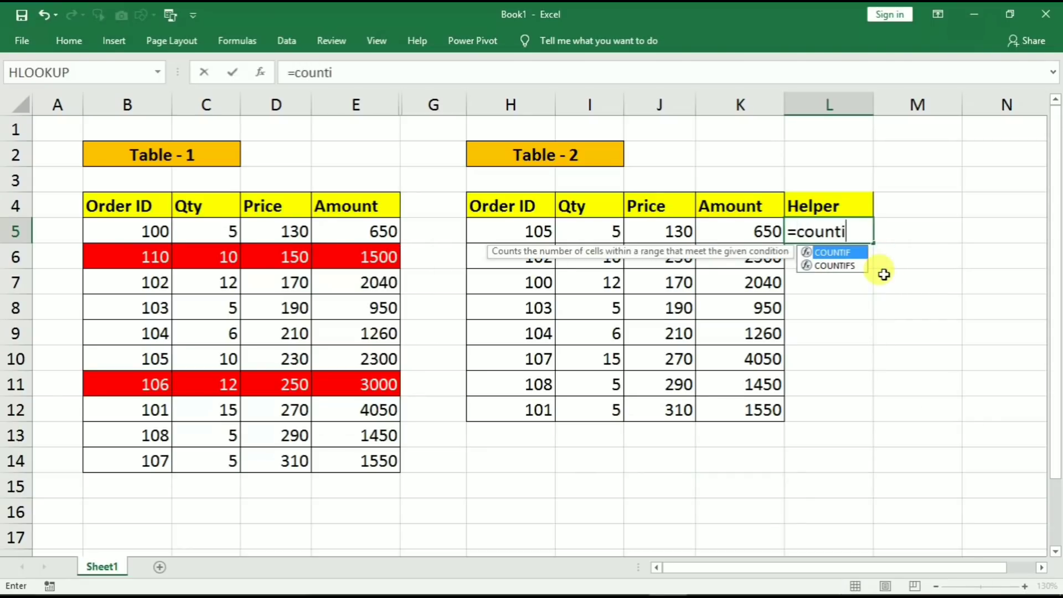
text(f()
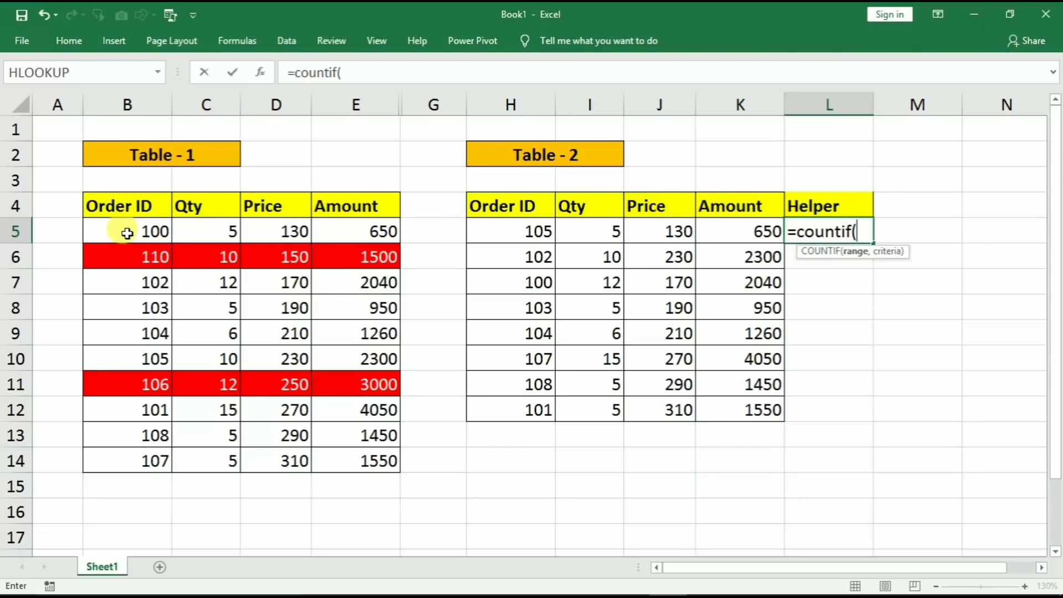
drag(126, 233, 116, 466)
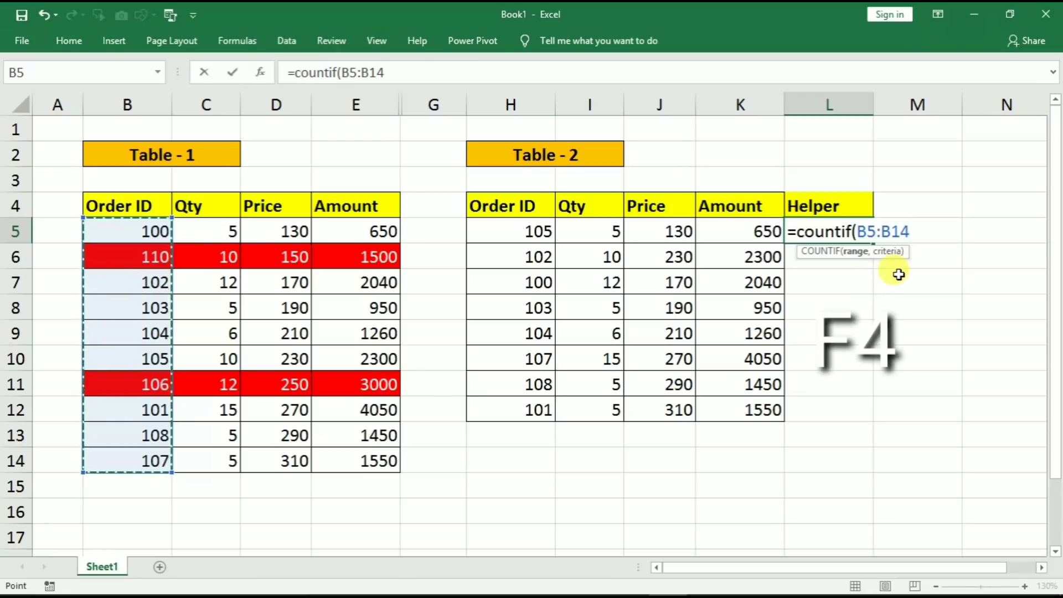
key(F4)
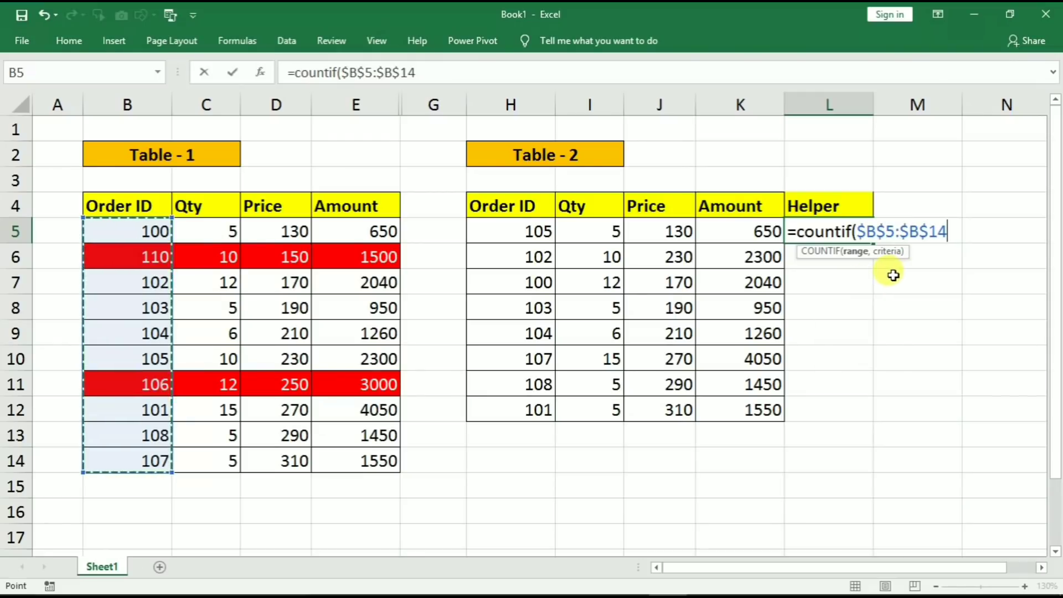
text(,)
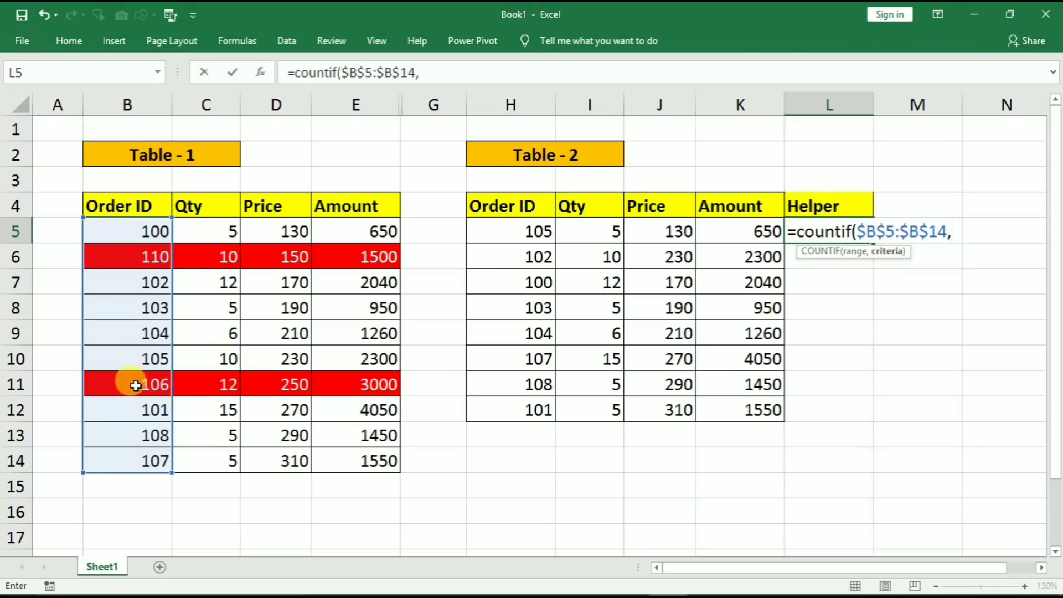
click(500, 231)
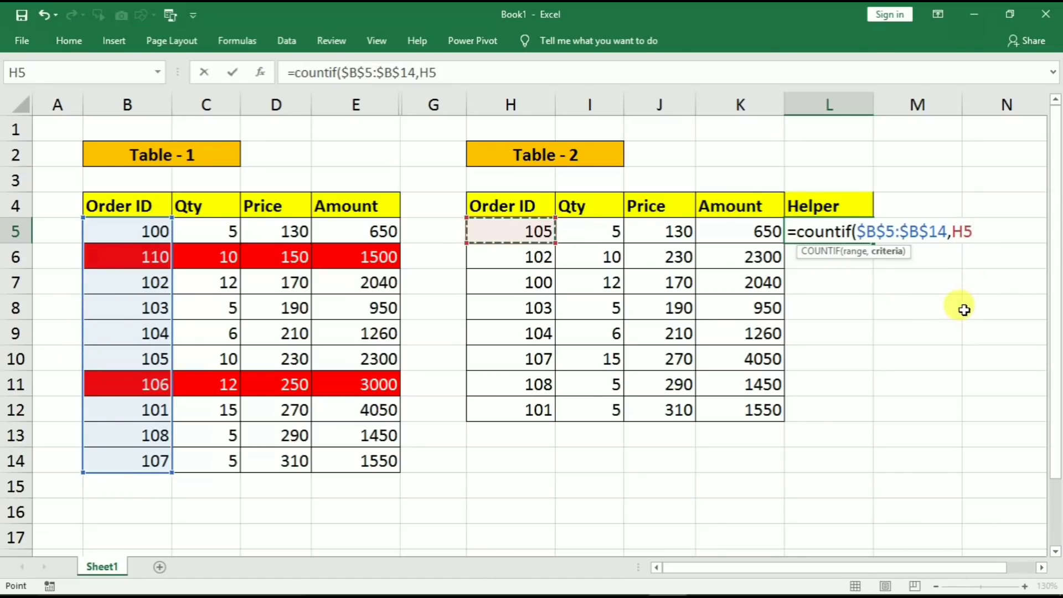
key(Return)
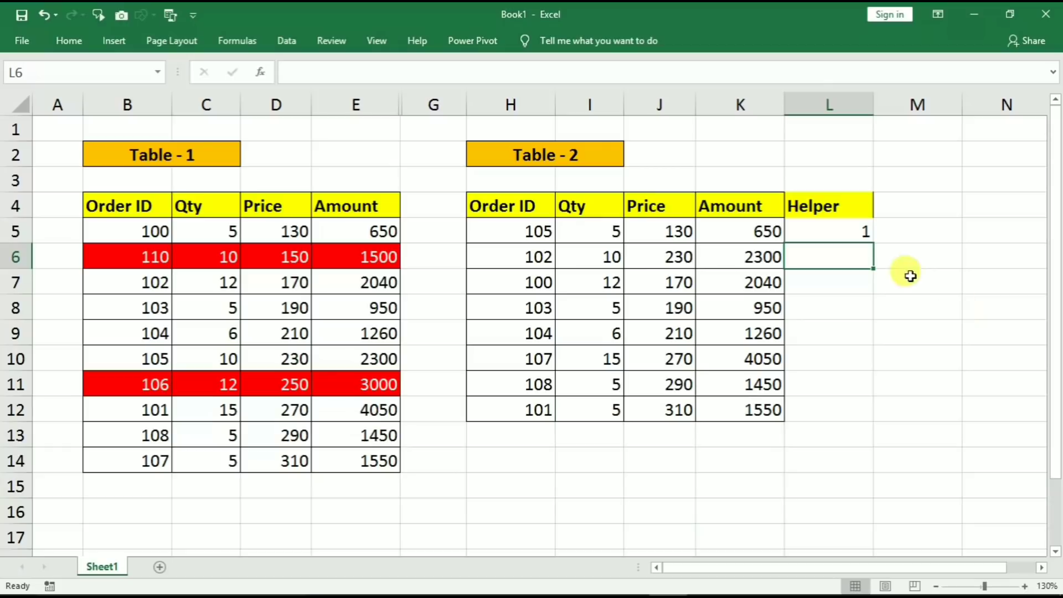
click(852, 235)
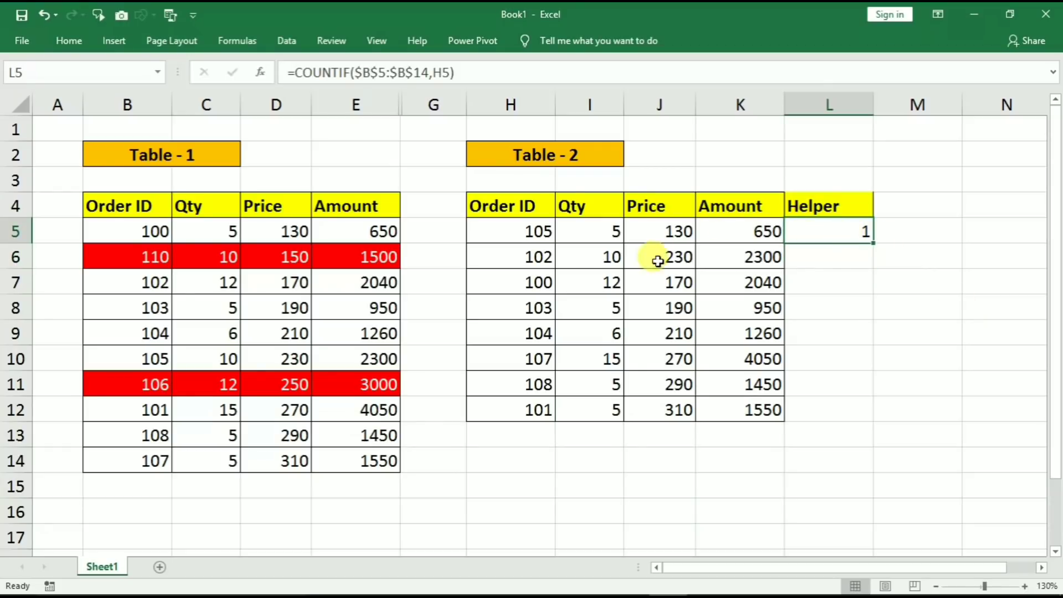
click(504, 229)
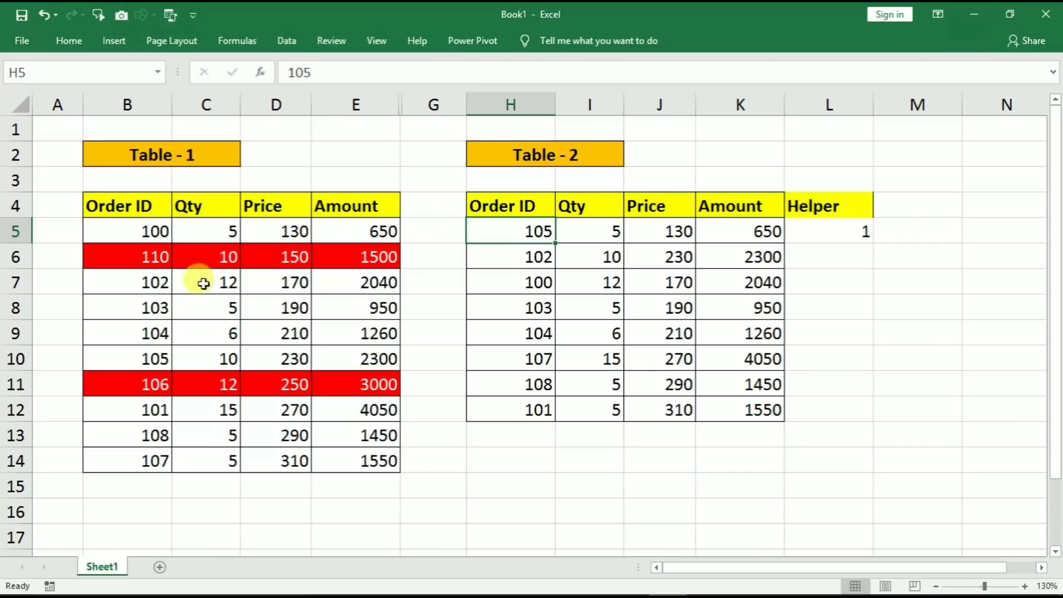
Step: Set the Order ID in B10 of Table - 1 to 111 and check the Helper result for H5 in Table - 2
click(137, 359)
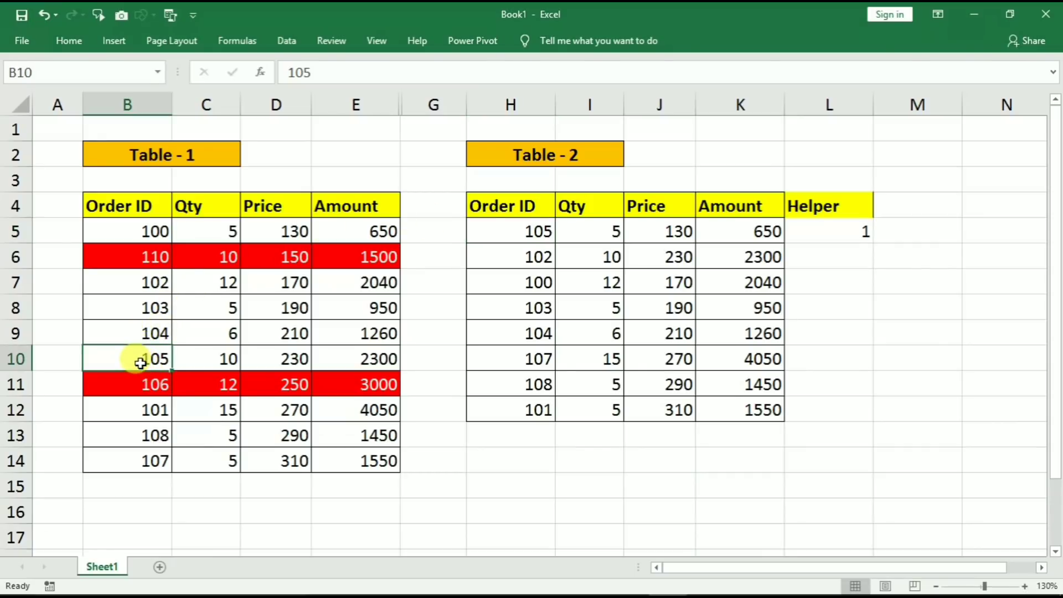
click(523, 233)
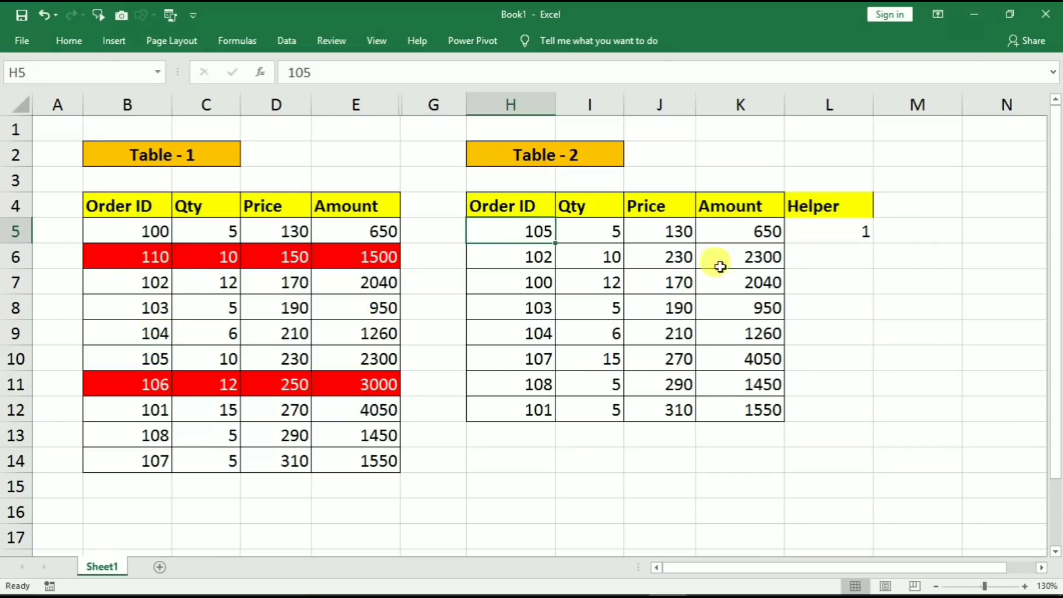
click(138, 363)
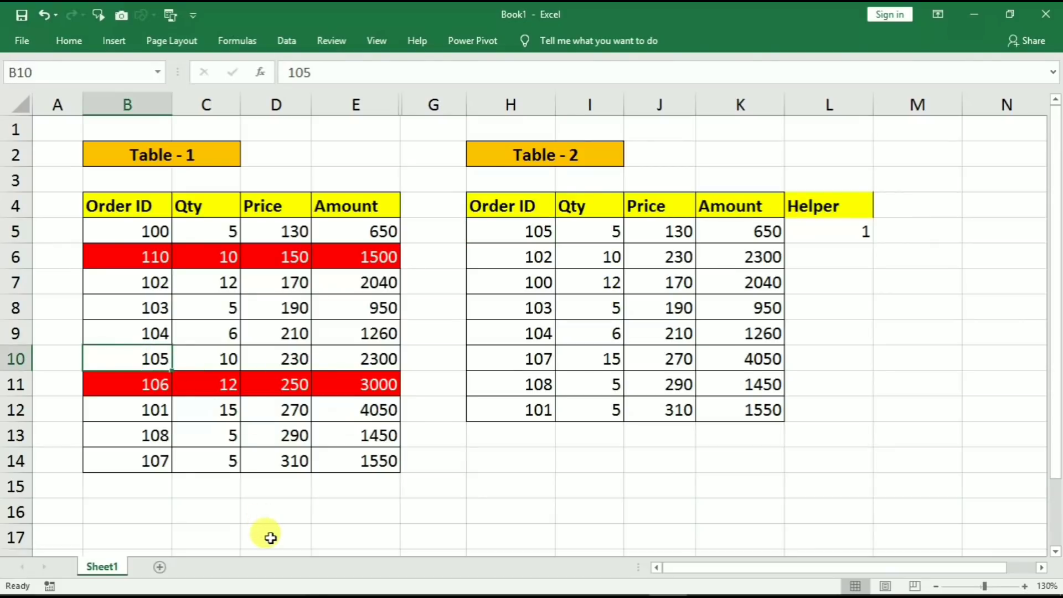
text(111)
click(447, 510)
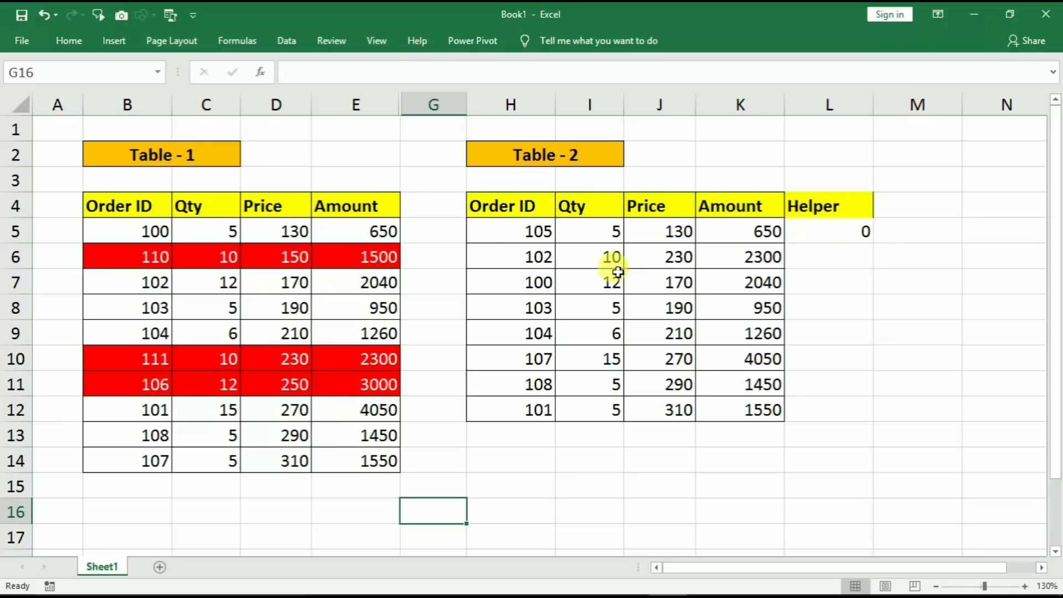
click(528, 237)
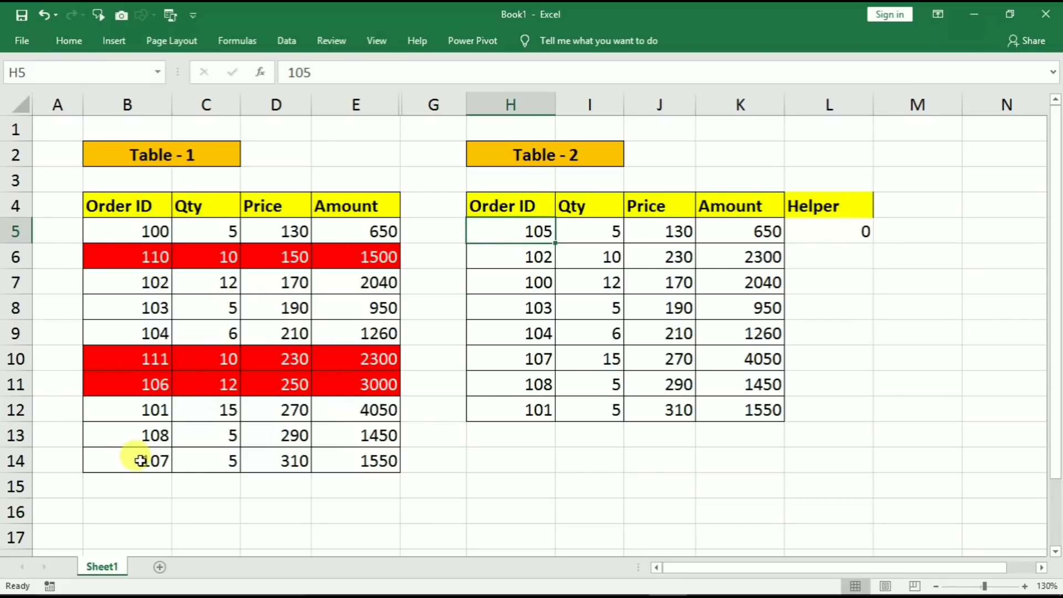
Step: Set the Order ID in B10 of Table - 1 back to 105
click(144, 364)
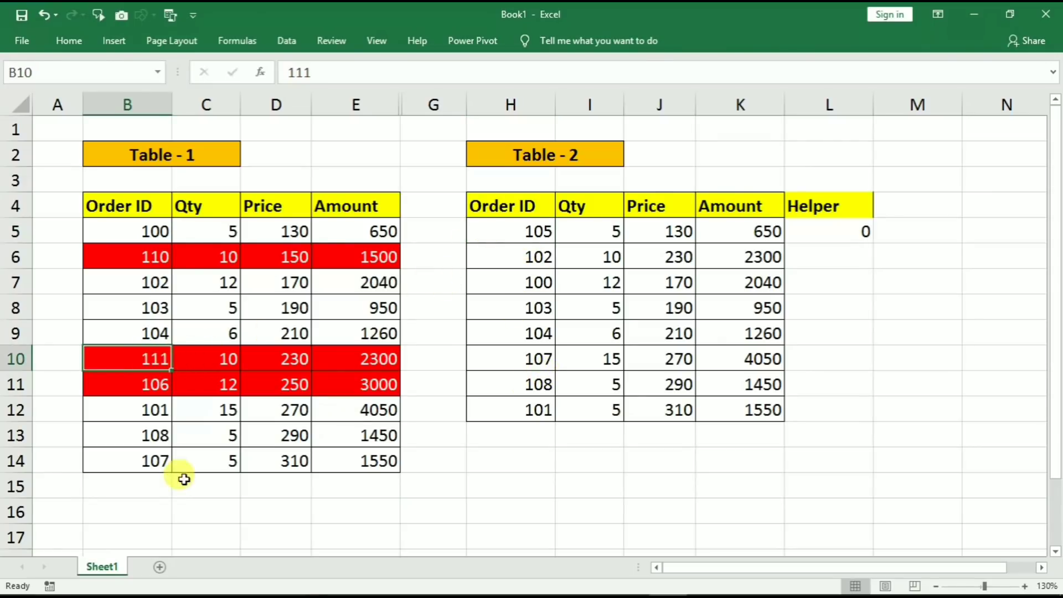
text(105)
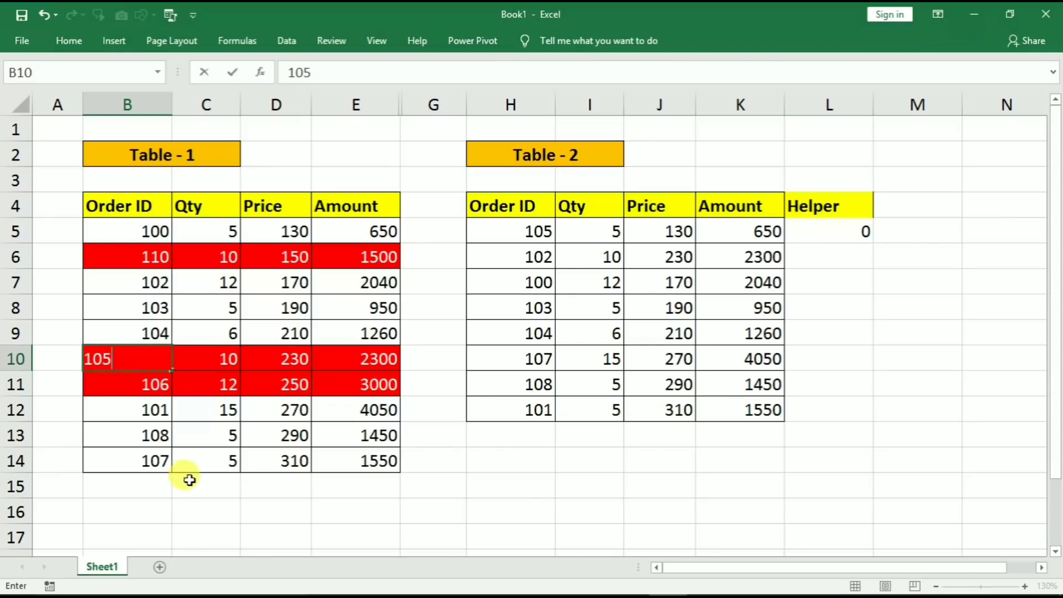
click(743, 285)
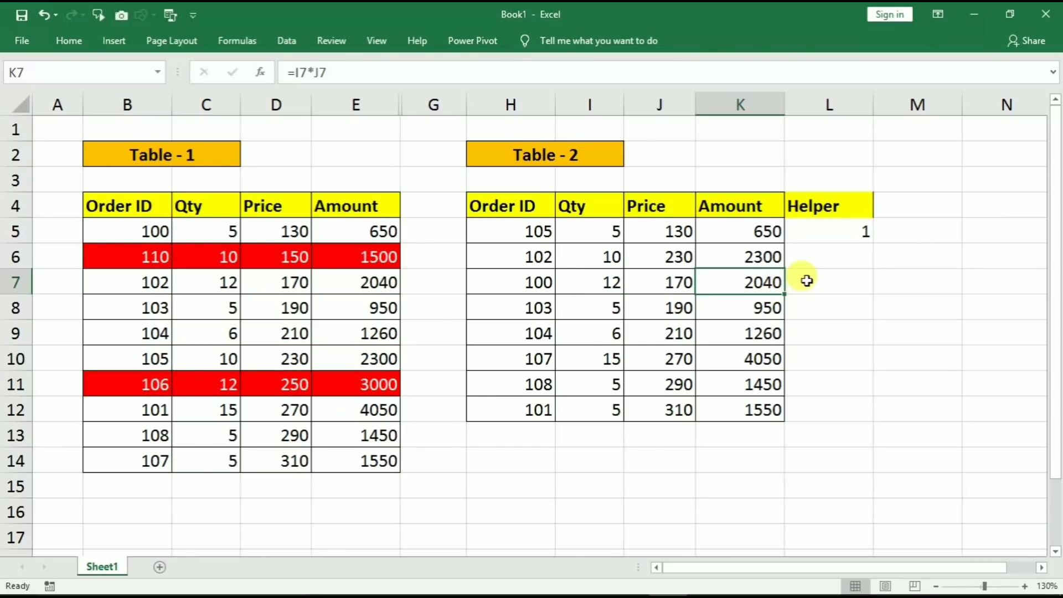
Step: Fill the COUNTIF formula from L5 down the Helper column of Table - 2 to L12
click(839, 231)
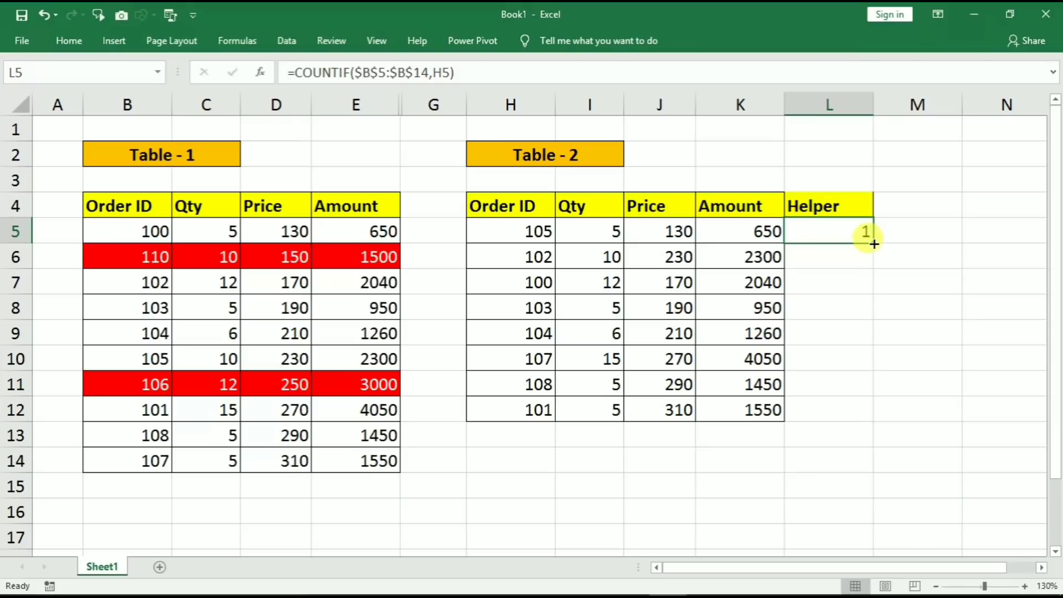
double_click(874, 244)
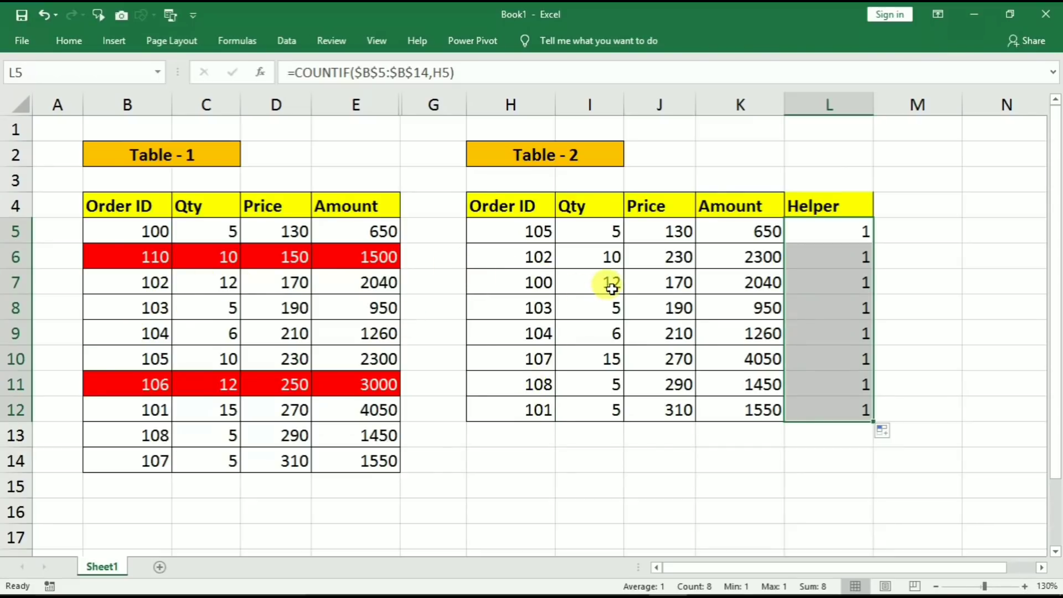
Step: Create a formula-based conditional formatting rule for H5:K12 of Table - 2 with the formula =$L5=0
drag(496, 230, 760, 410)
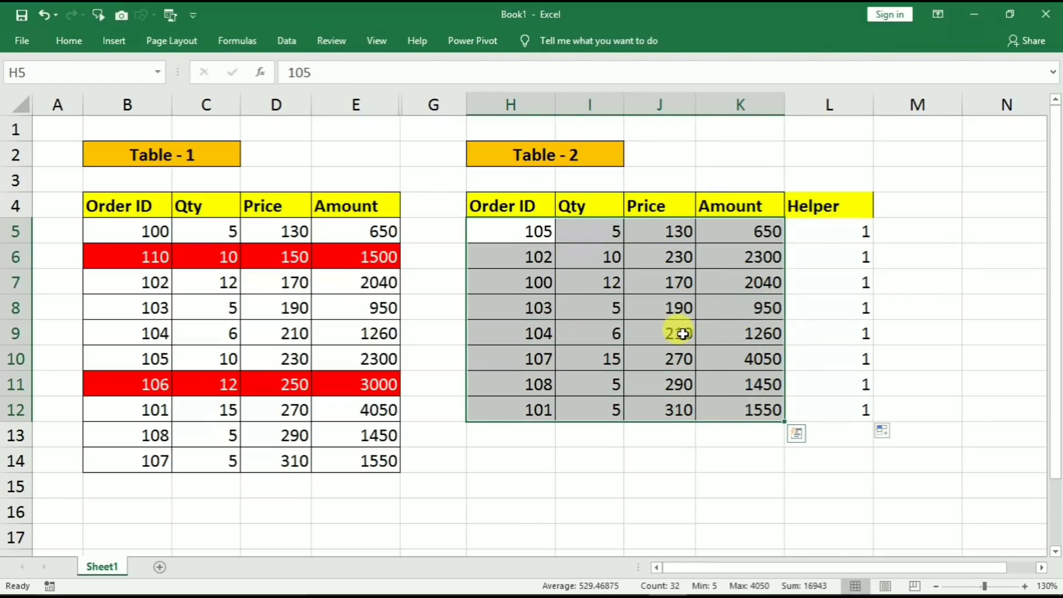
click(78, 46)
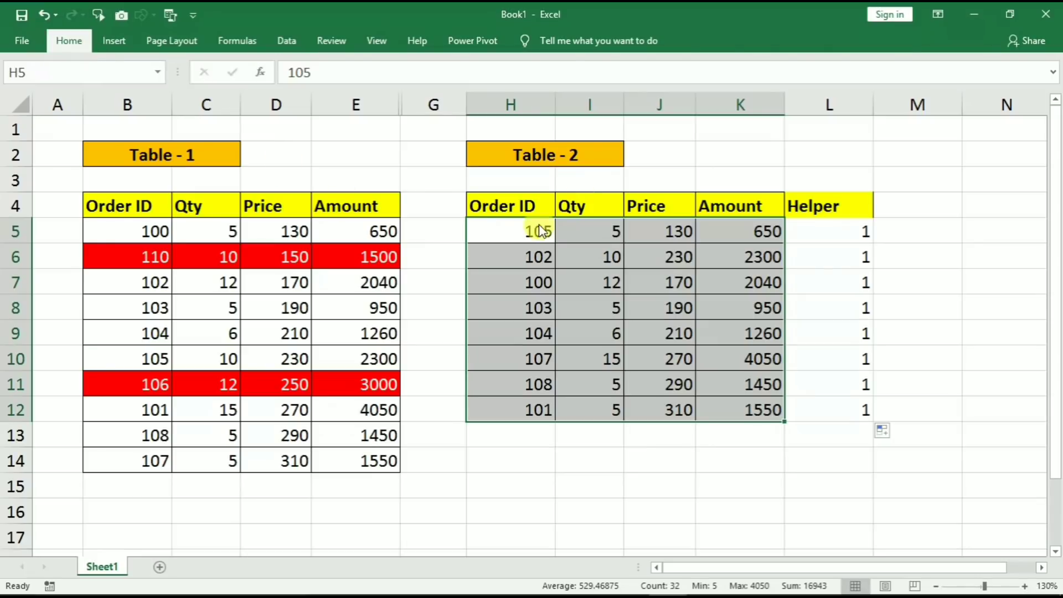
click(595, 95)
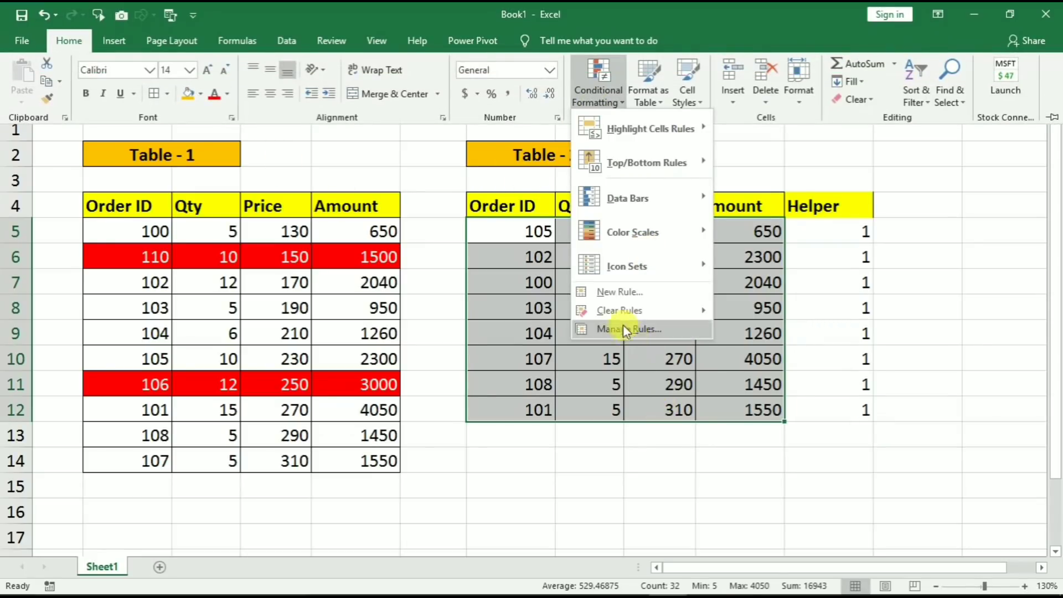
click(620, 291)
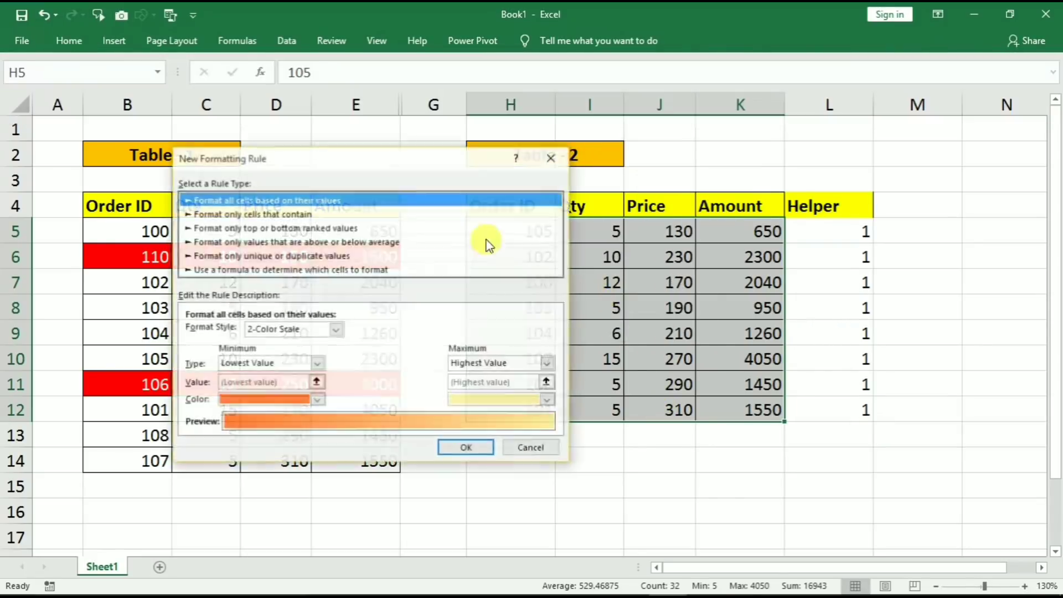
click(268, 270)
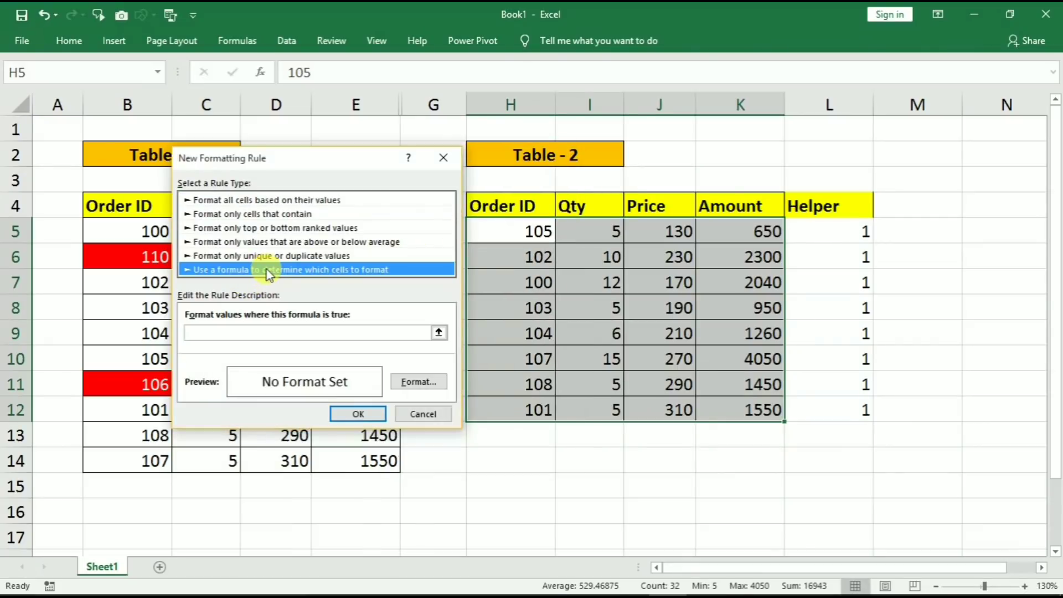
click(237, 330)
drag(316, 161, 395, 143)
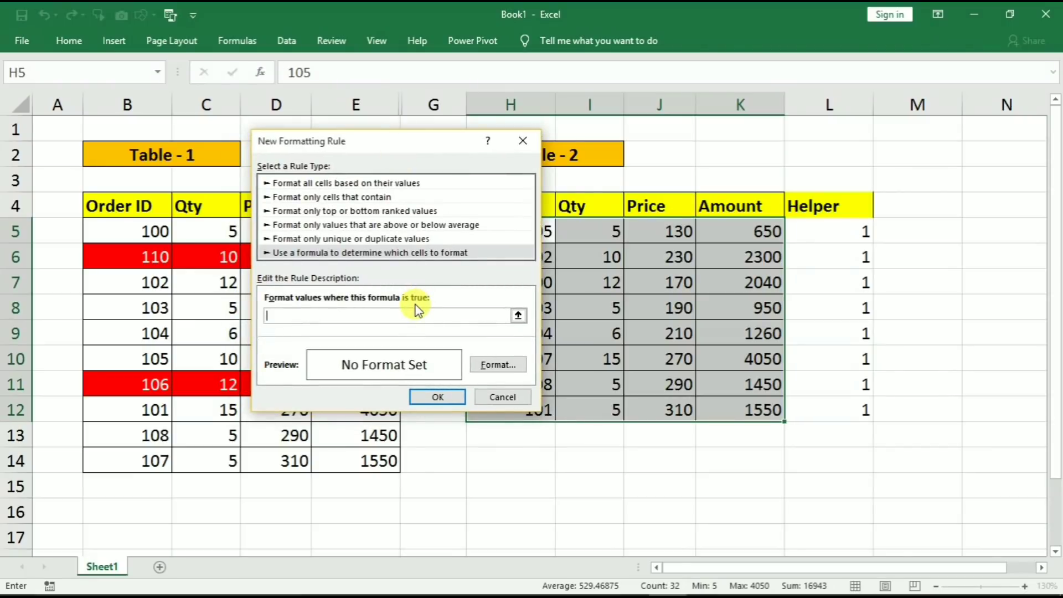
text(=)
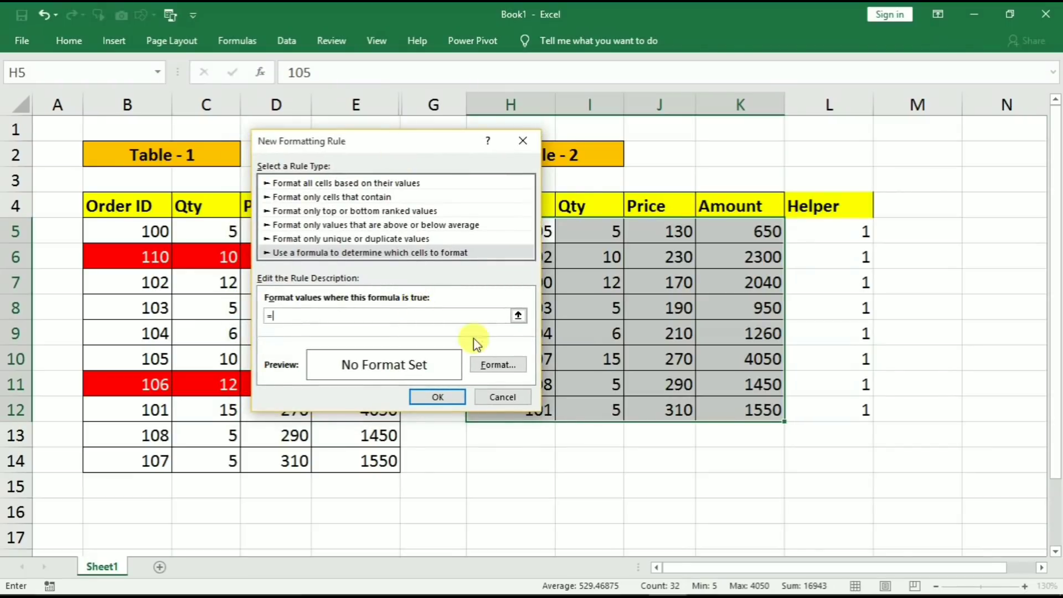
click(821, 235)
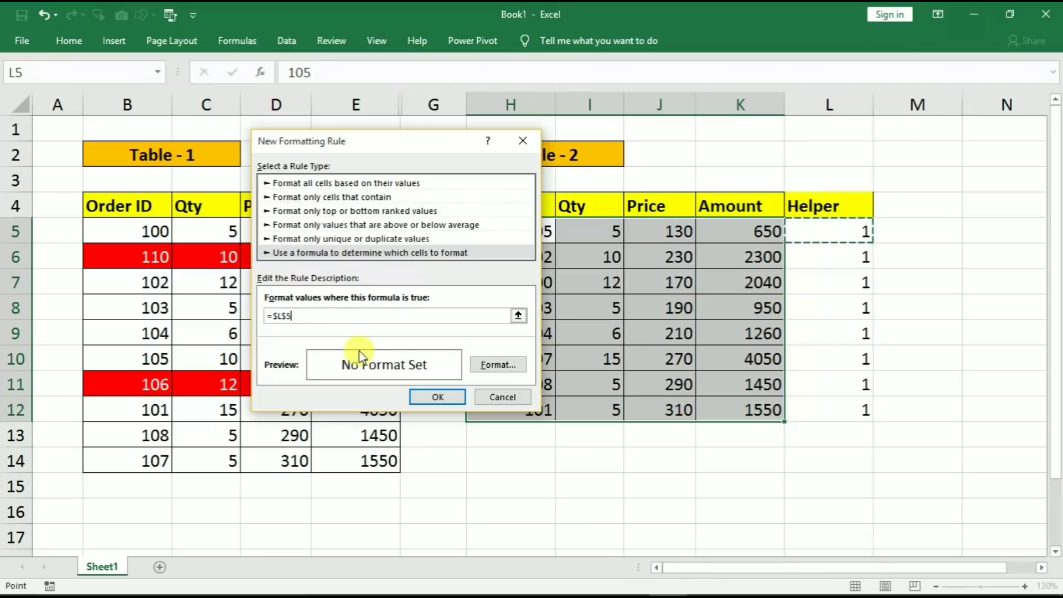
click(291, 320)
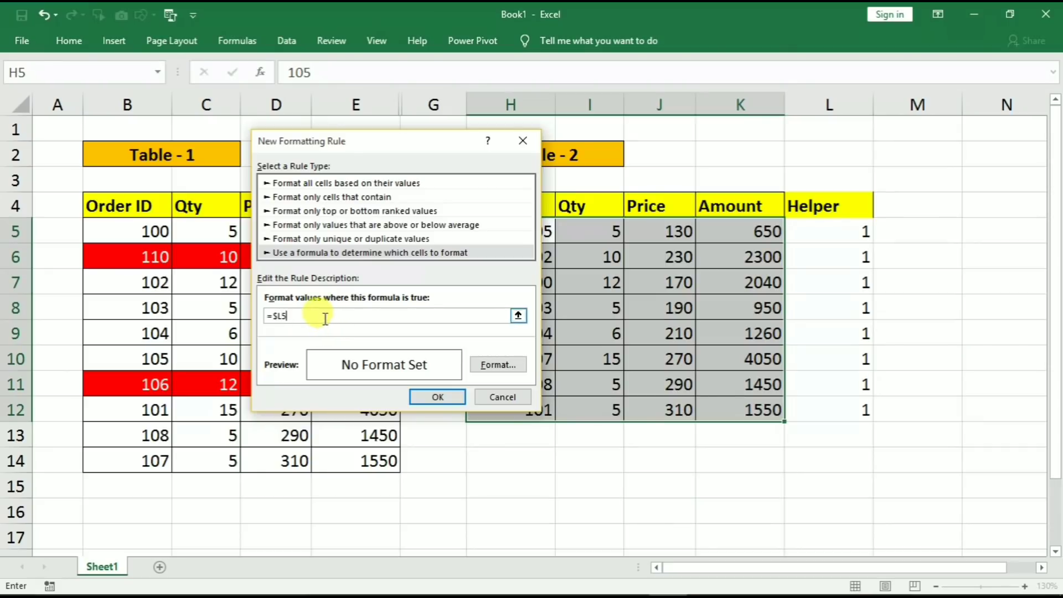
text(=0)
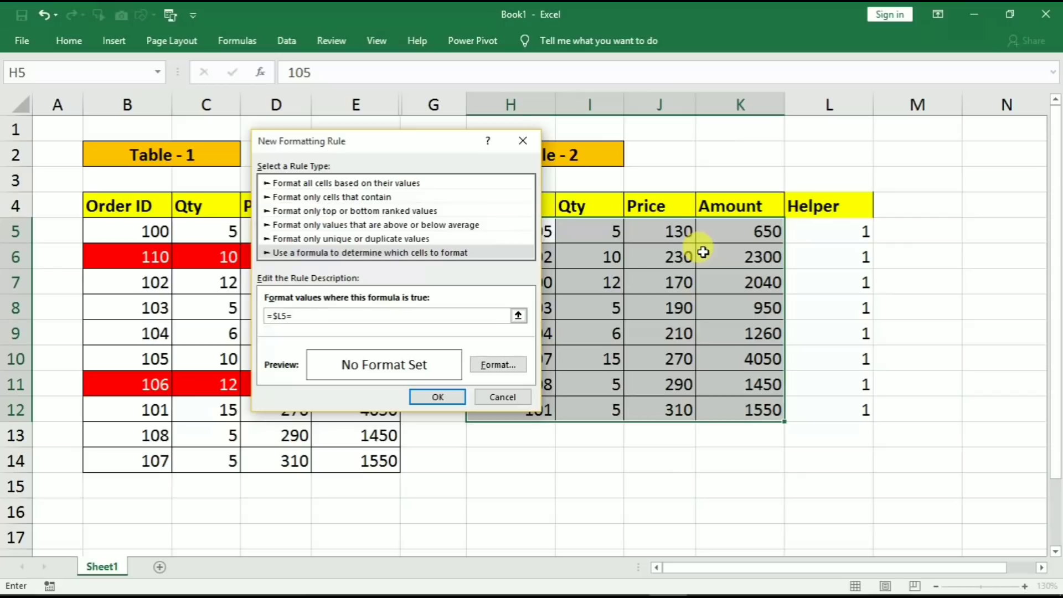
Step: Give the new rule a red fill with a white font colour and apply it to Table - 2
click(501, 366)
click(325, 118)
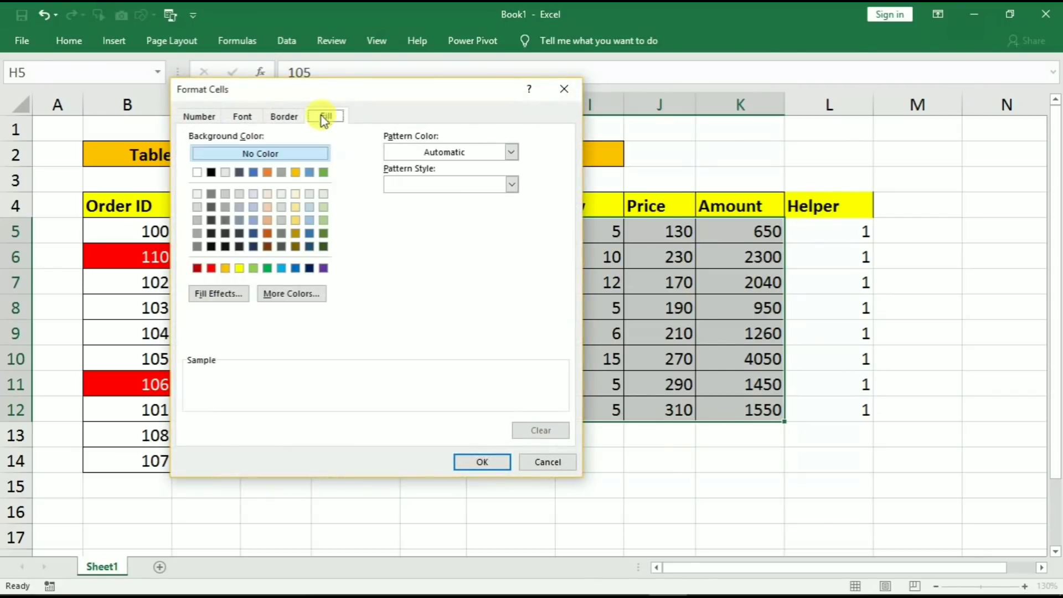
click(212, 269)
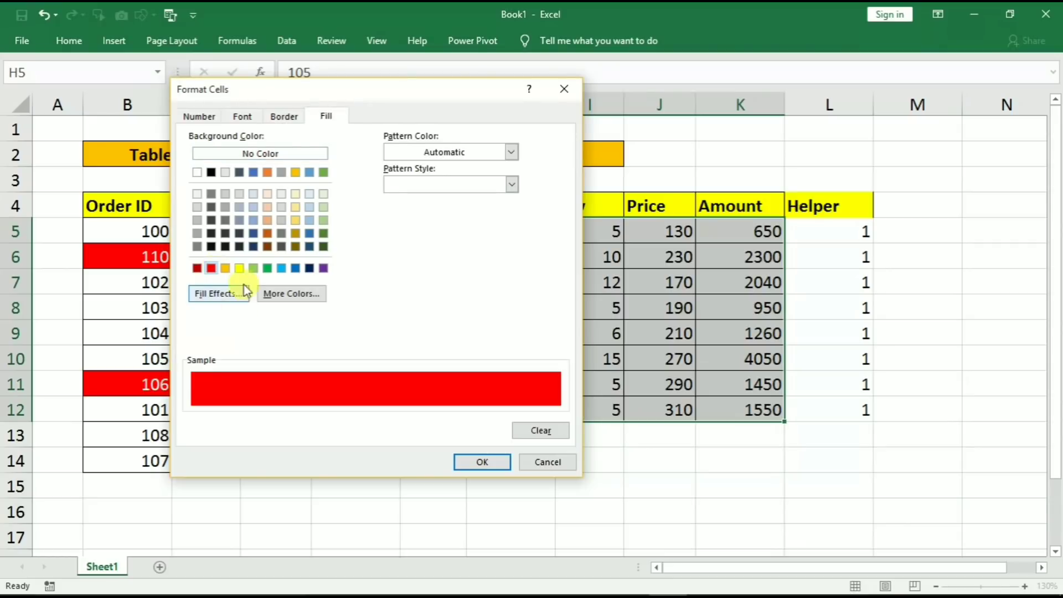
click(243, 117)
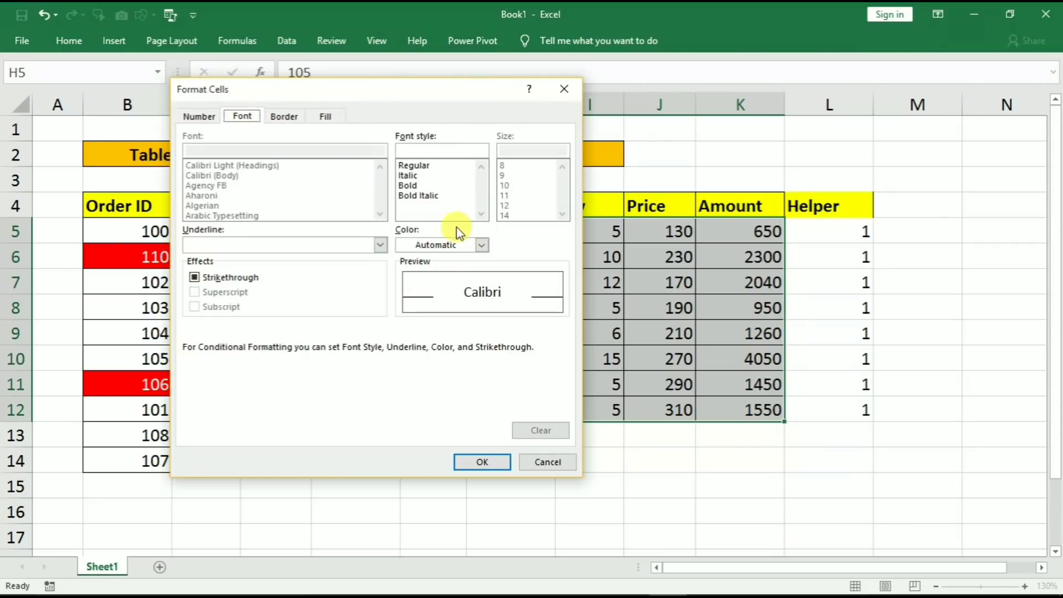
click(468, 244)
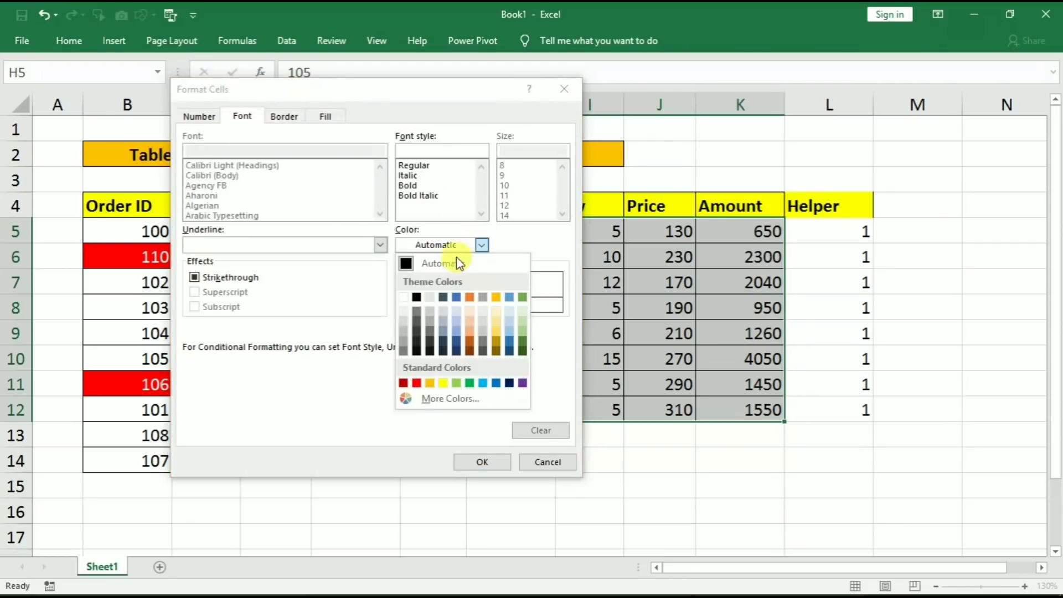
click(407, 296)
click(470, 463)
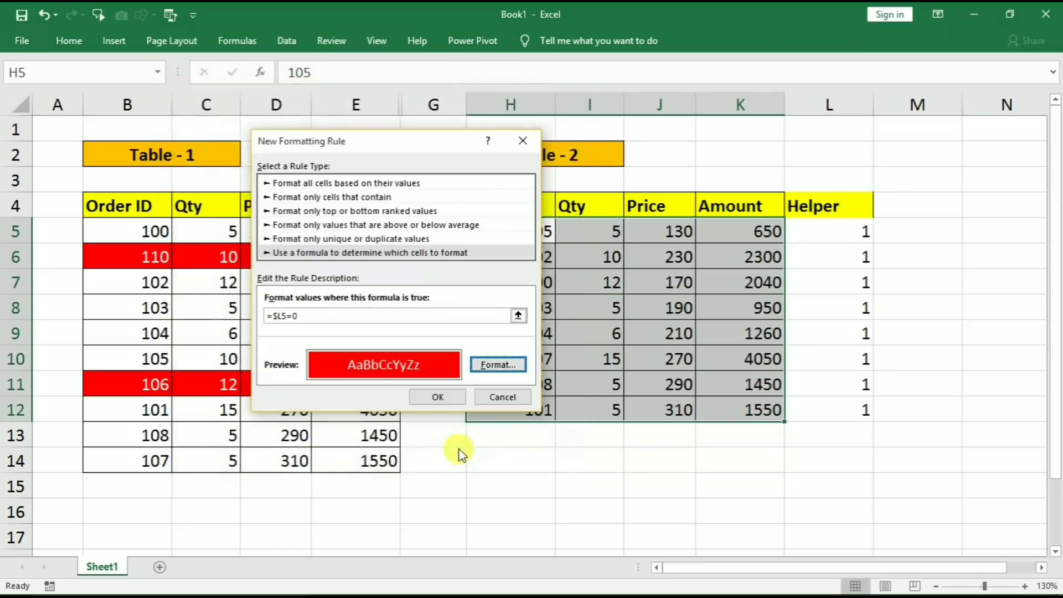
click(434, 397)
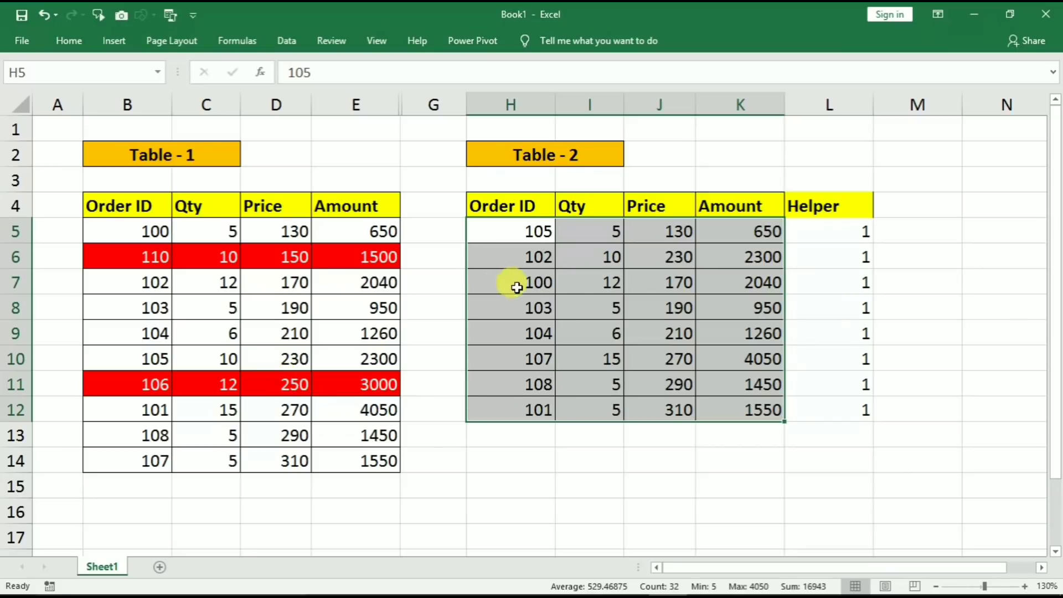
Step: Set the Order ID in B7 of Table - 1 to 115 and check the highlighting of row 6 in Table - 2
click(511, 261)
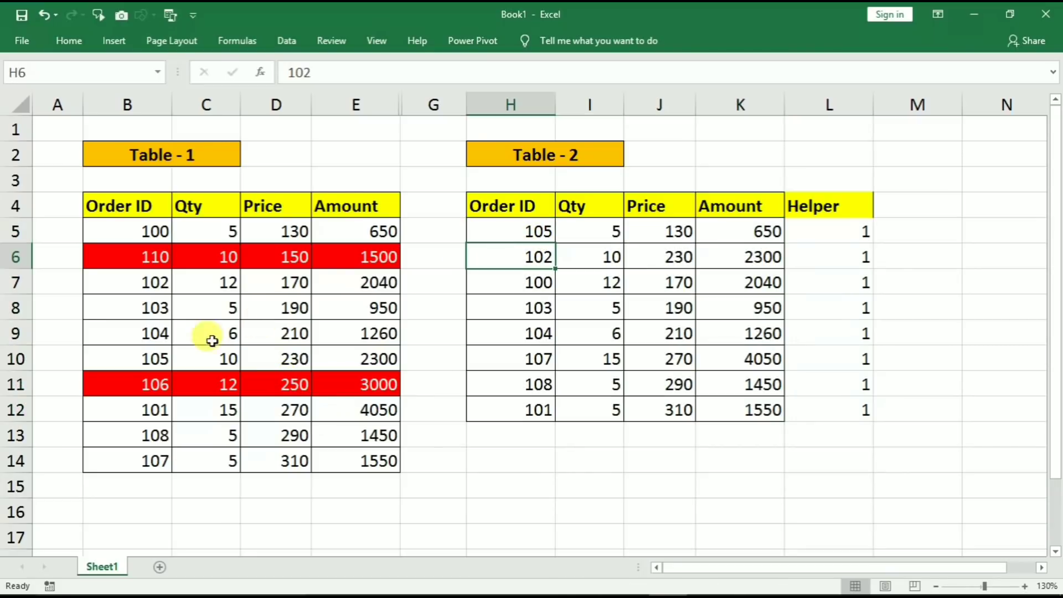
click(144, 286)
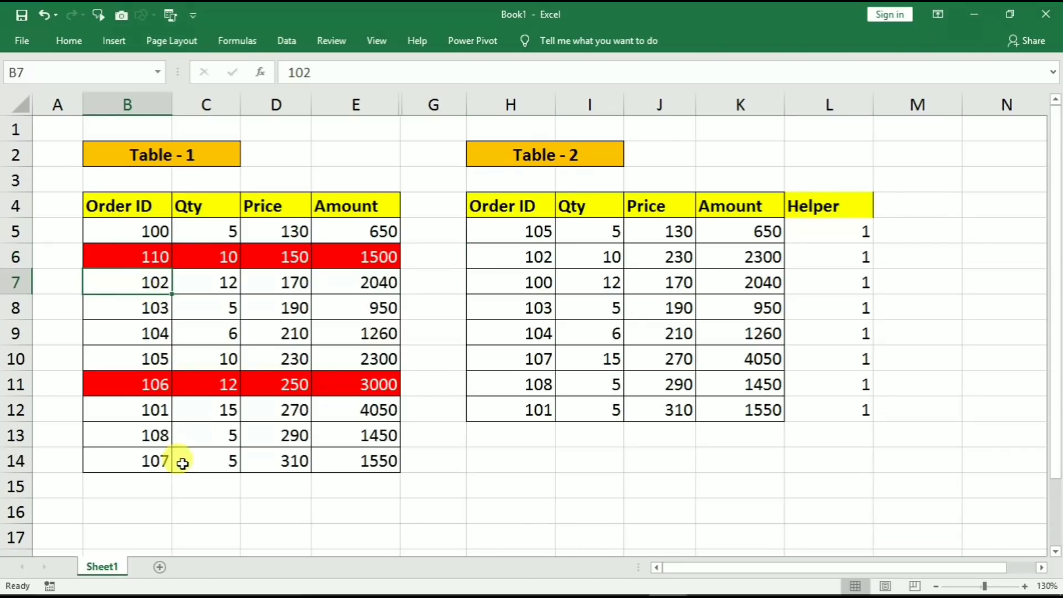
text(115)
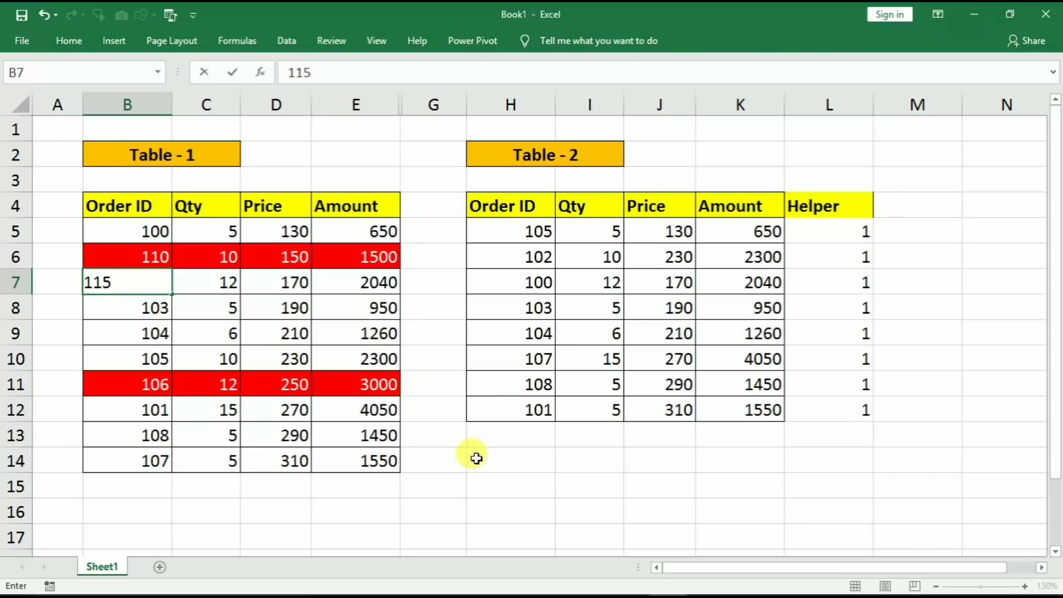
click(540, 480)
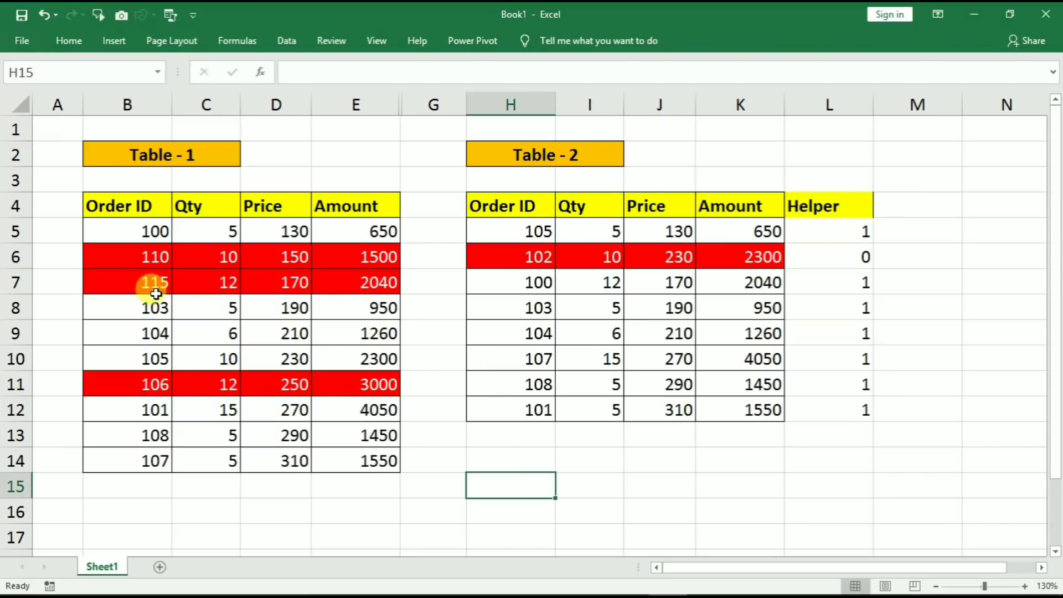
click(523, 262)
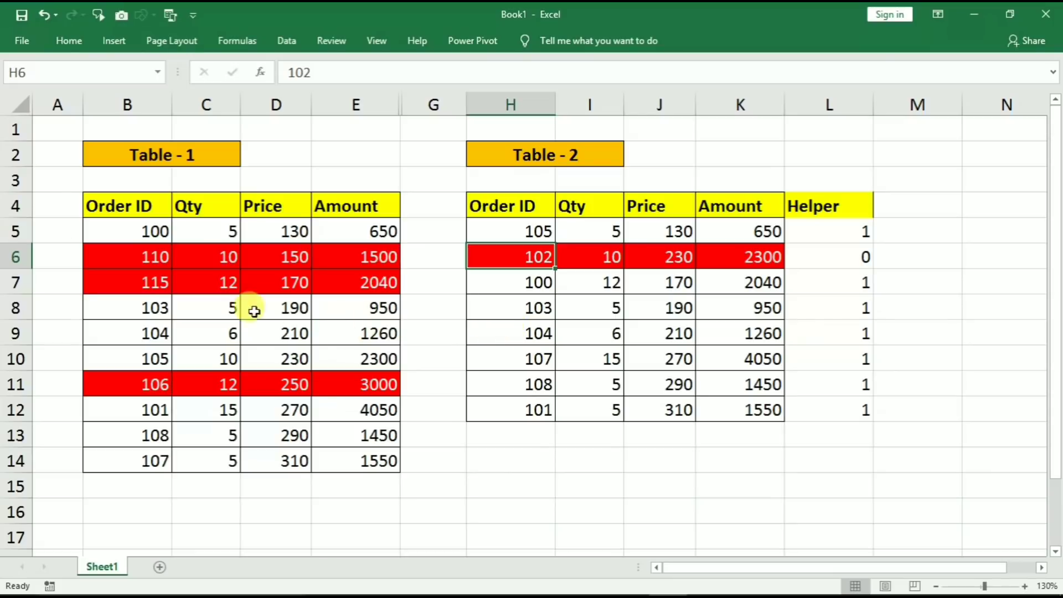
drag(208, 306, 290, 327)
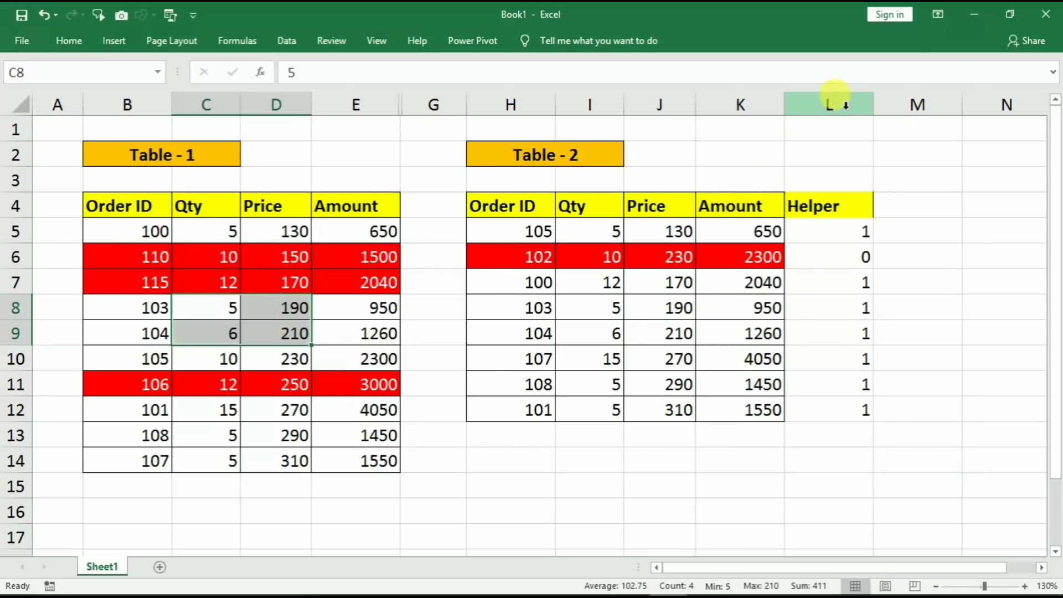
Step: Hide Helper column L and check the highlighted rows 6 and 7 of Table - 1
click(829, 104)
right_click(830, 106)
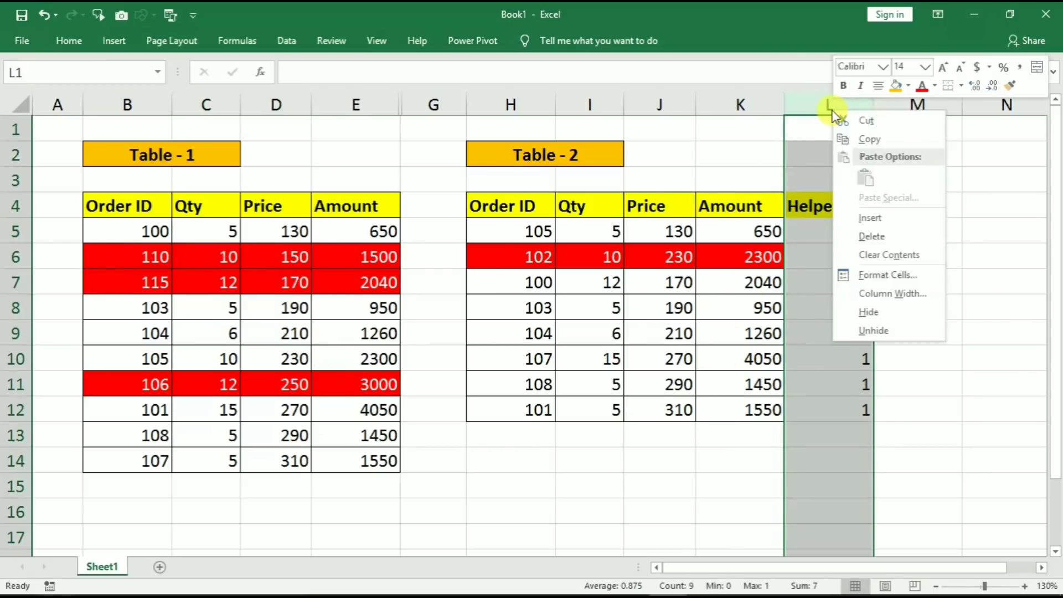
click(869, 311)
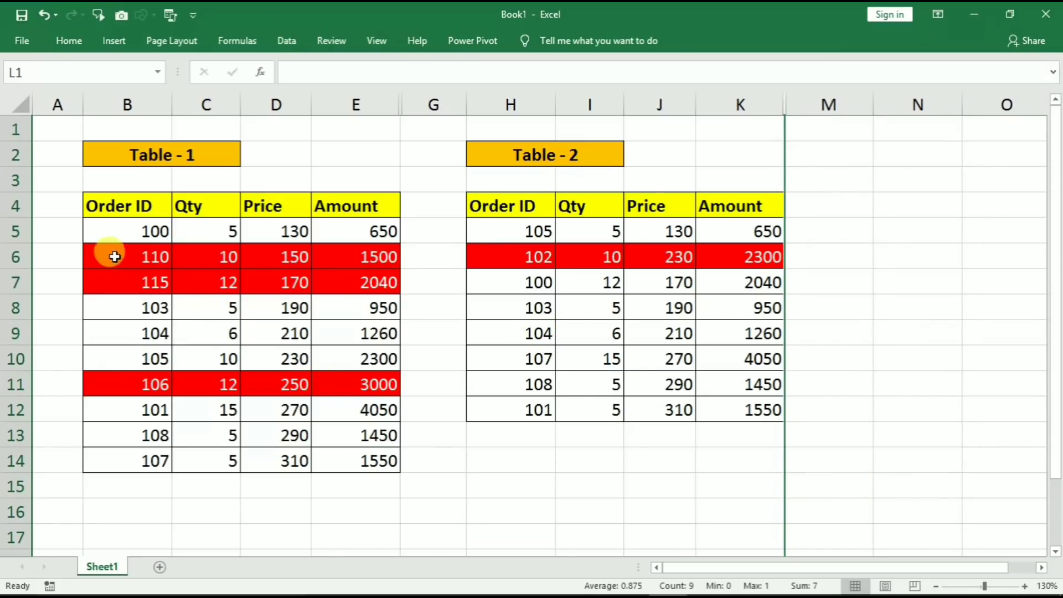
drag(111, 261, 335, 274)
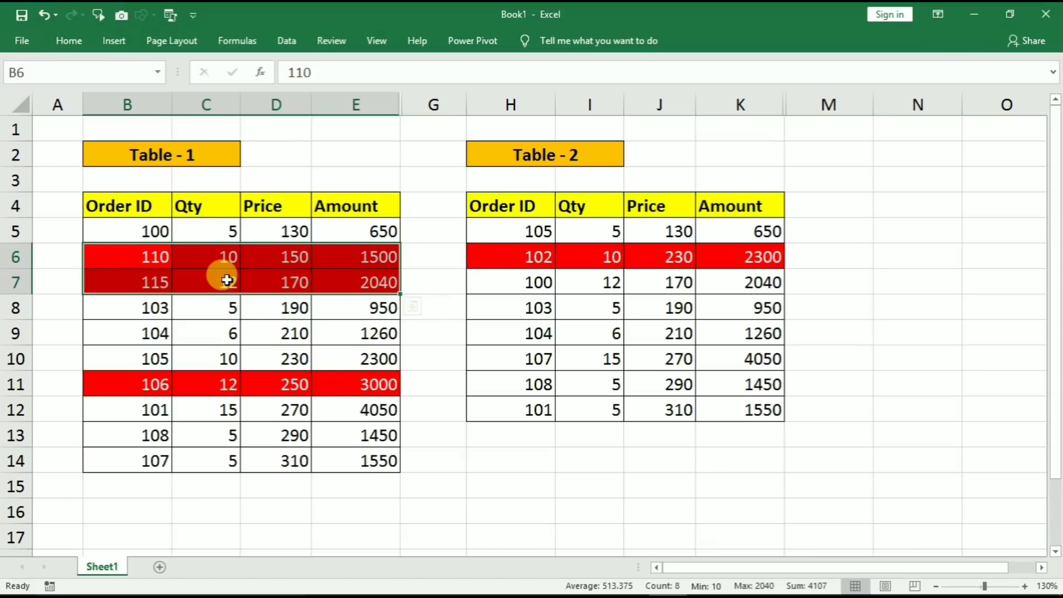
Step: Turn on filtering for the Table - 1 header row and sort the table by the red cell color in Order ID
click(146, 208)
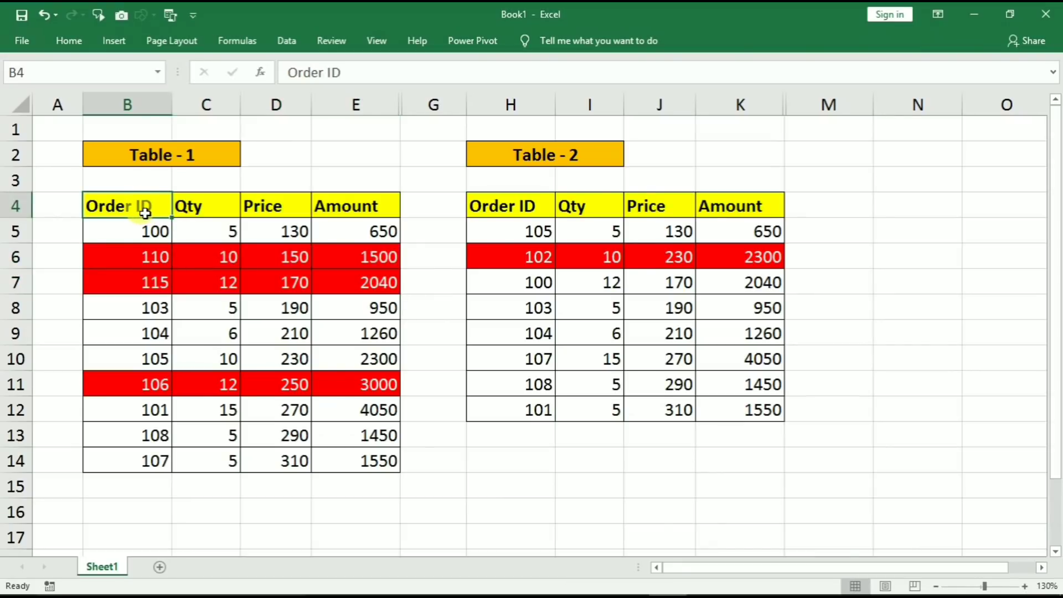
click(72, 41)
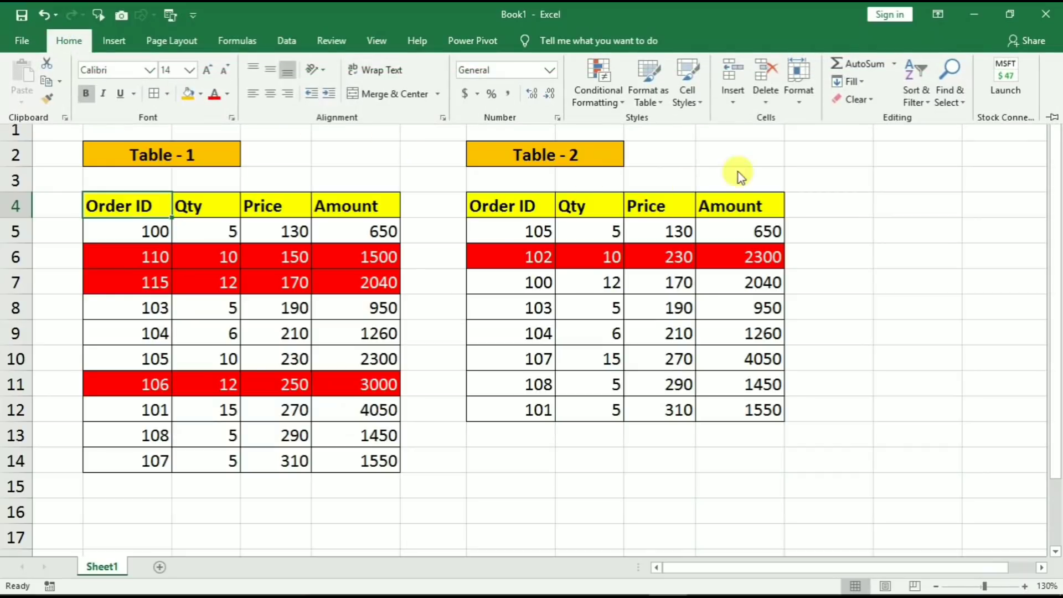
click(918, 99)
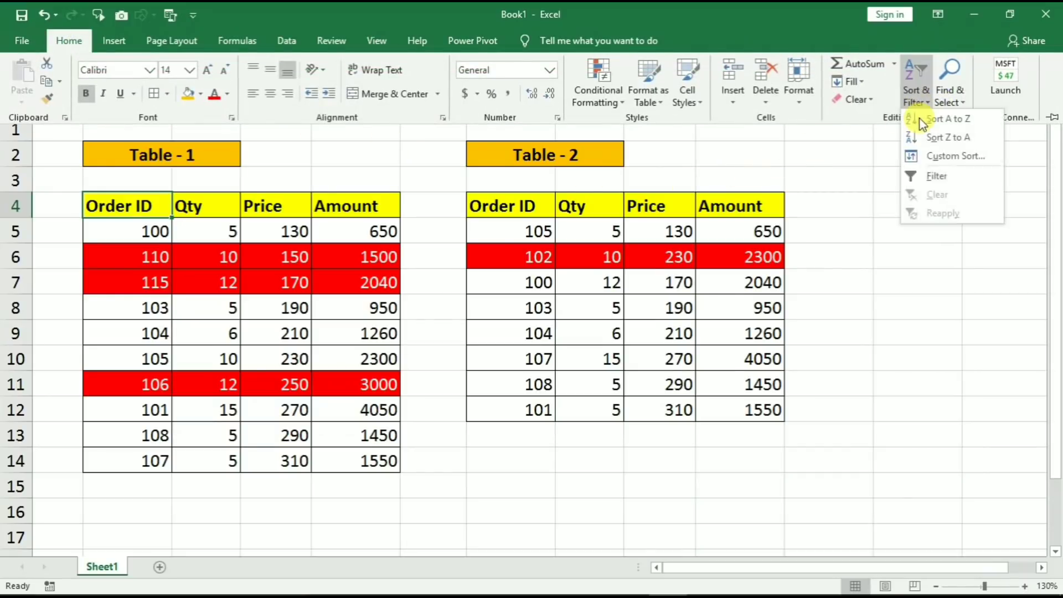
click(938, 176)
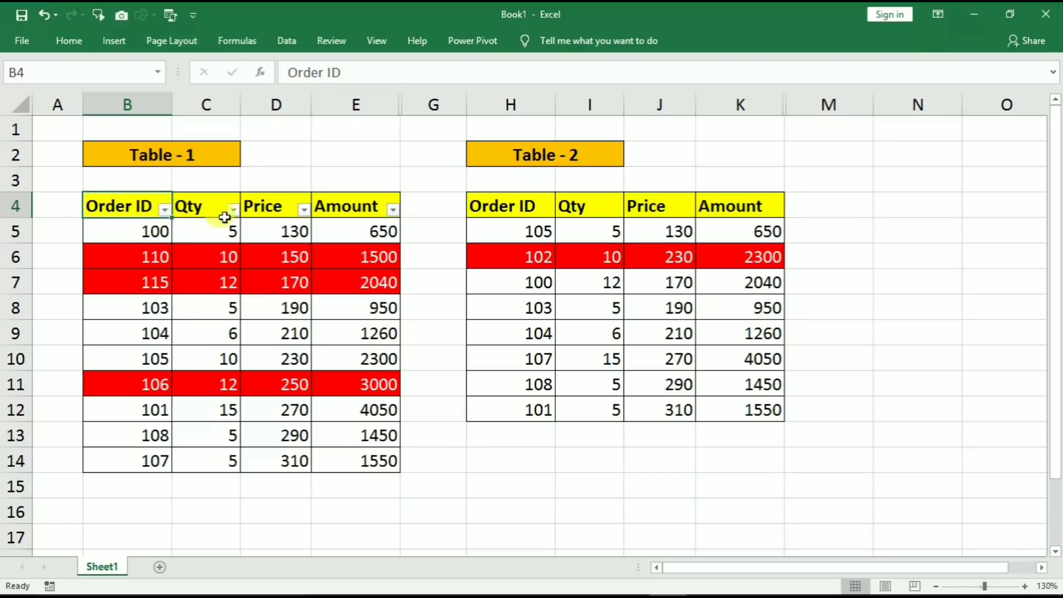
click(164, 210)
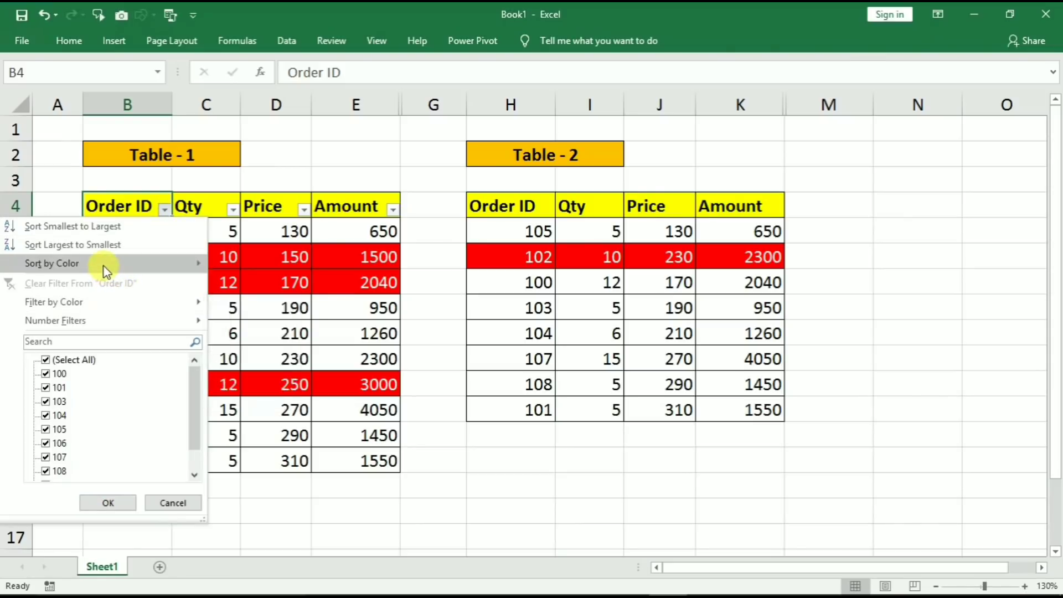
mouse_move(107, 271)
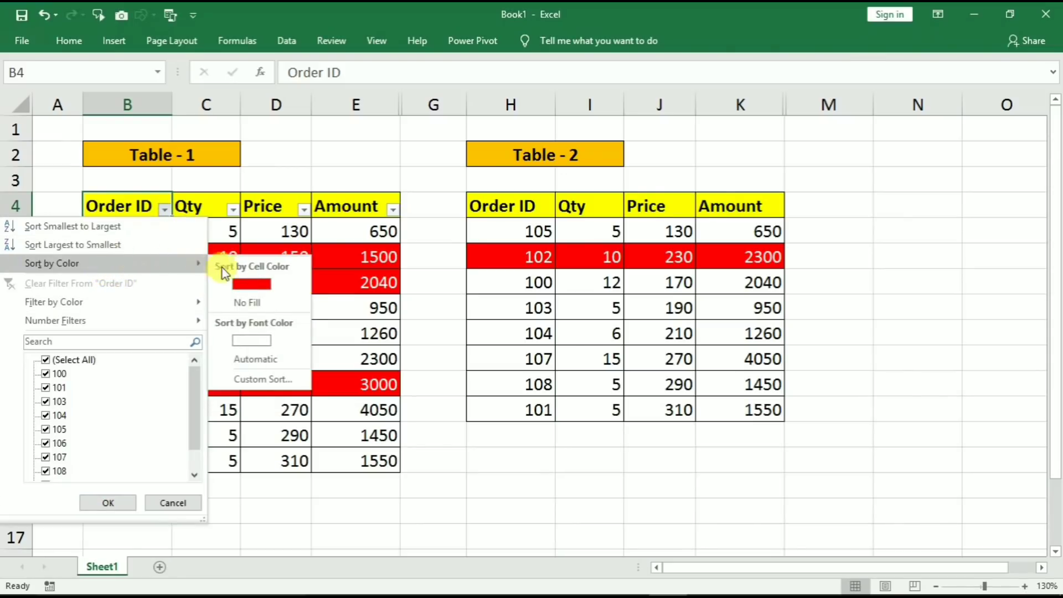
click(254, 285)
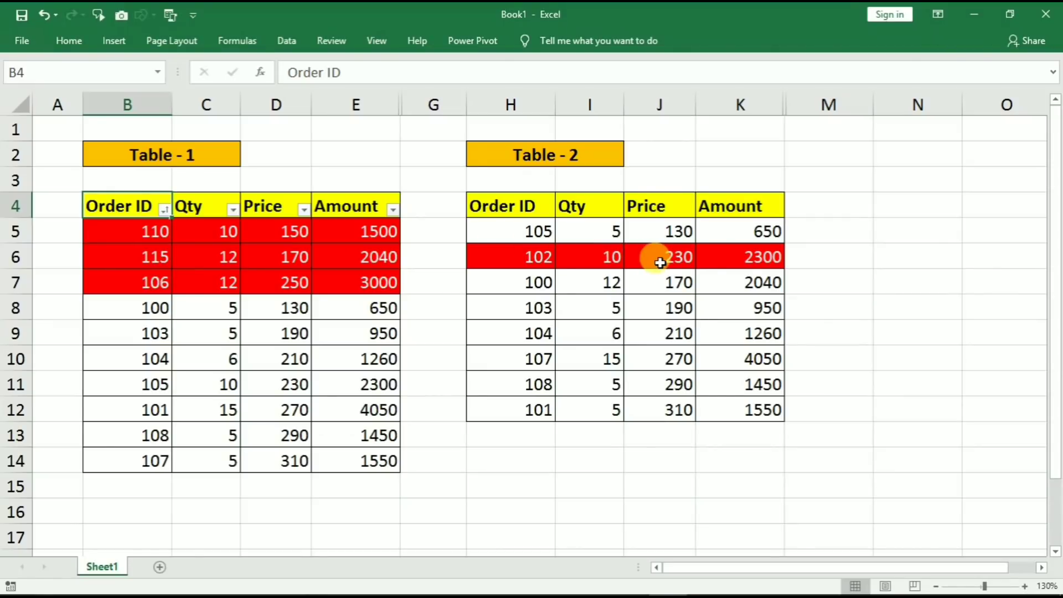
Step: Apply a custom sort to Table - 1 by Order ID on Cell Color, with the red cells placed On Bottom
click(286, 43)
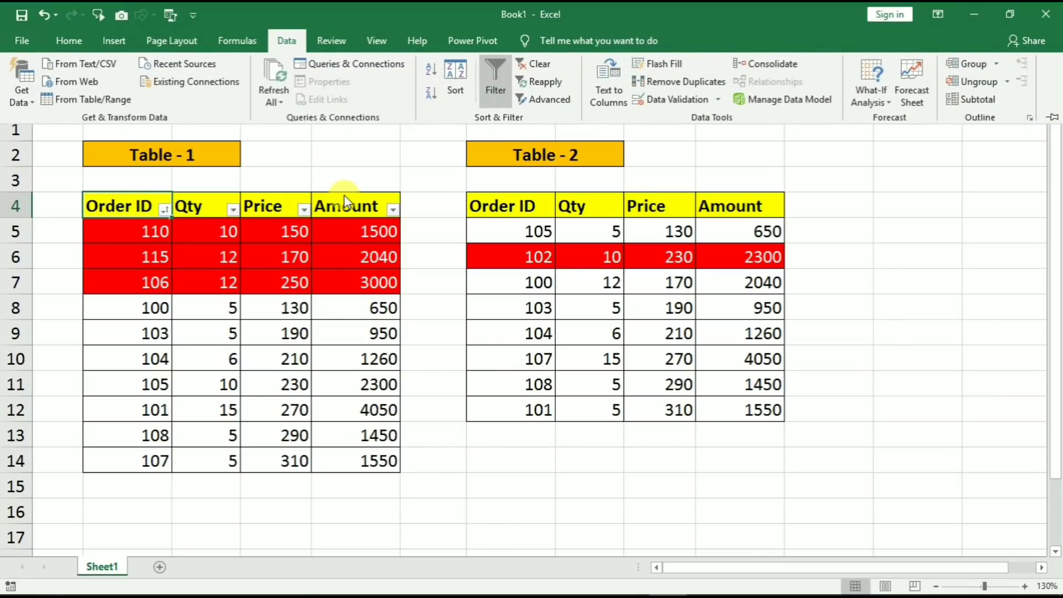
click(457, 73)
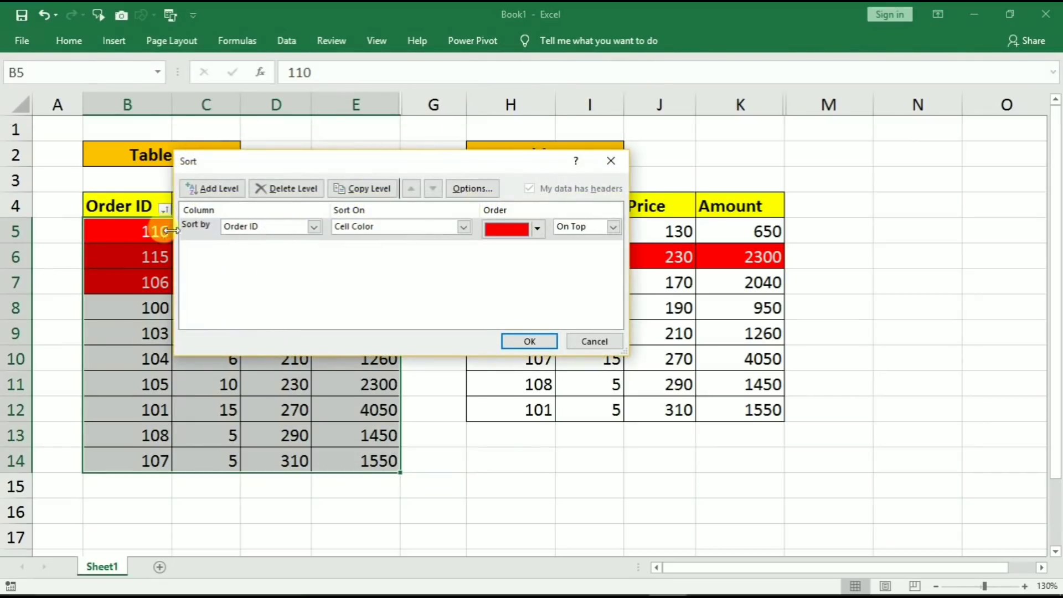
click(297, 235)
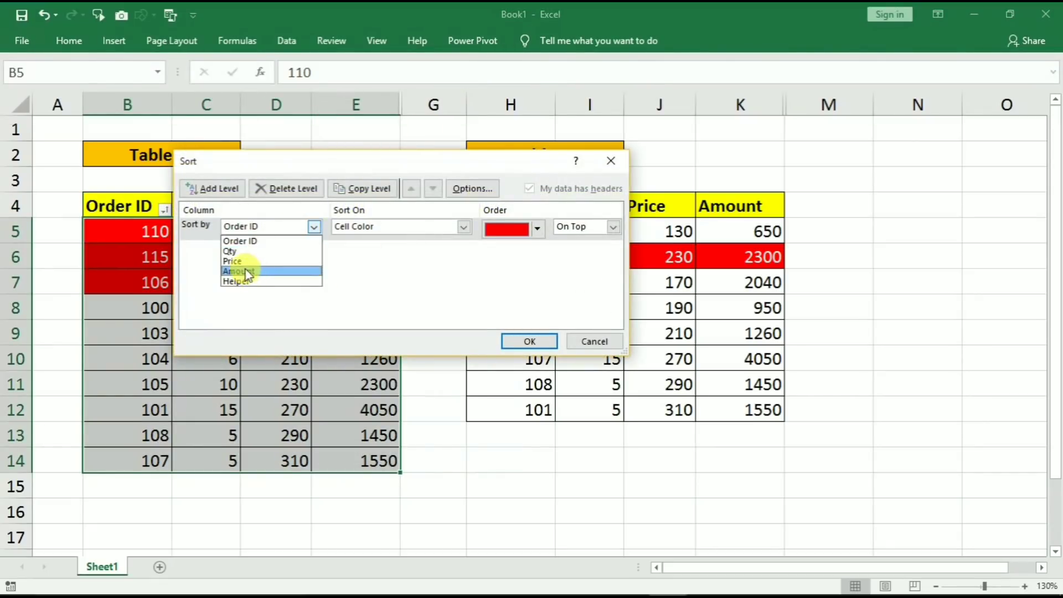
click(255, 241)
click(379, 230)
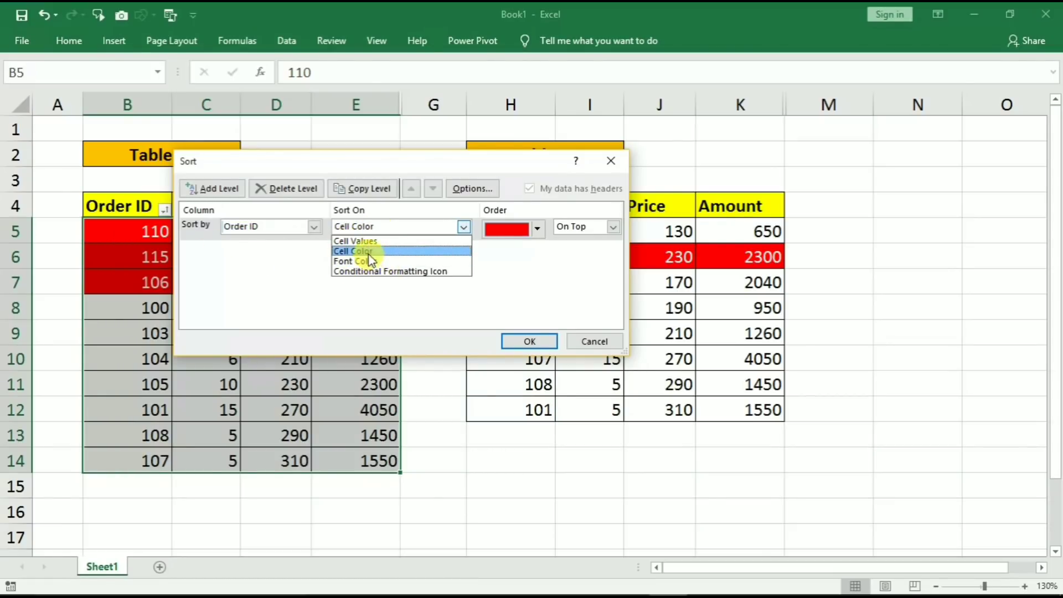
click(396, 252)
click(537, 228)
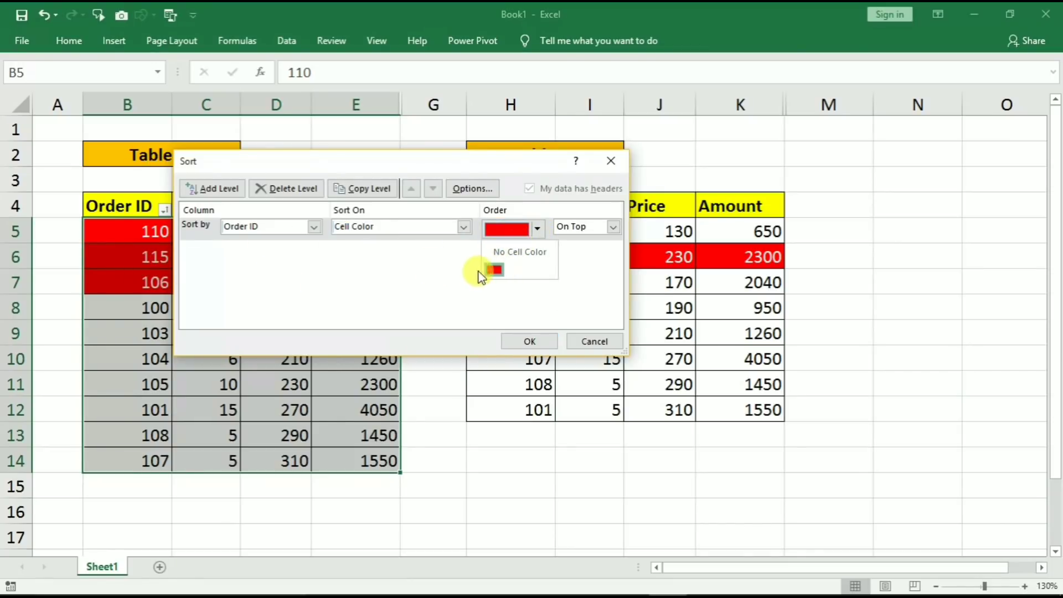
click(498, 271)
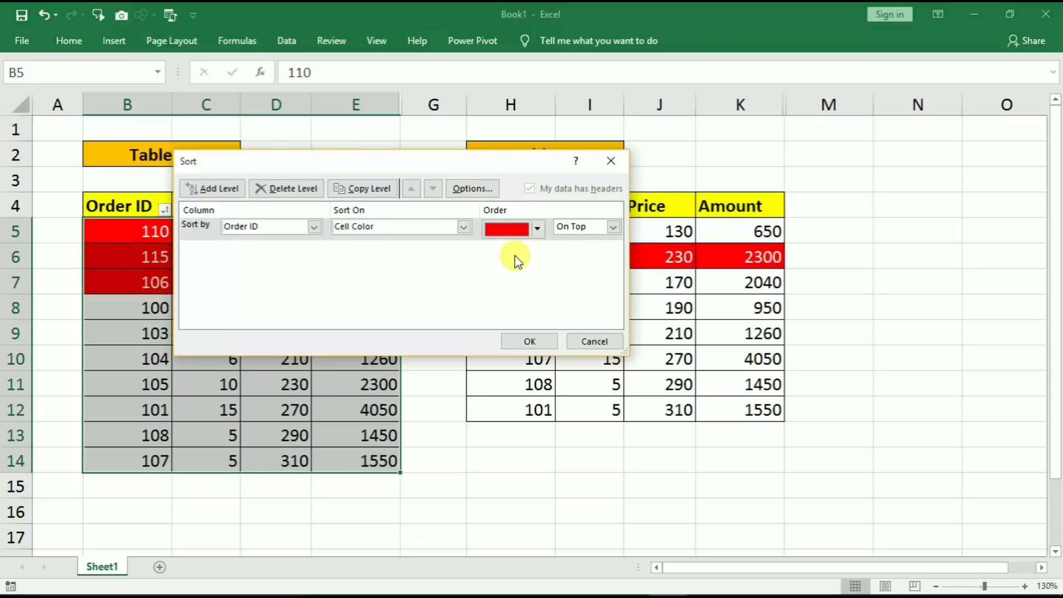
click(612, 227)
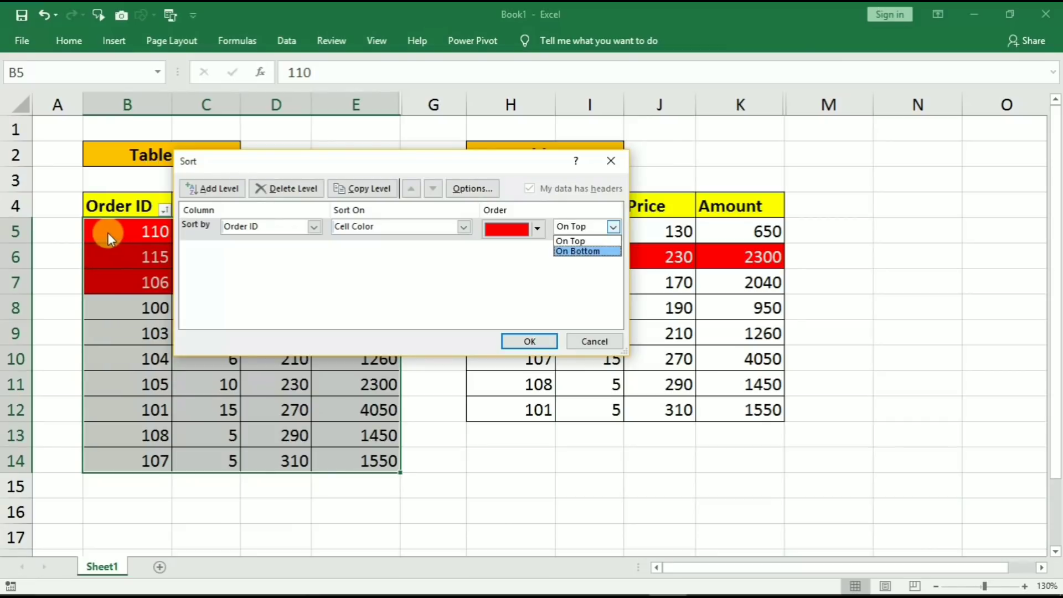
click(575, 251)
click(527, 341)
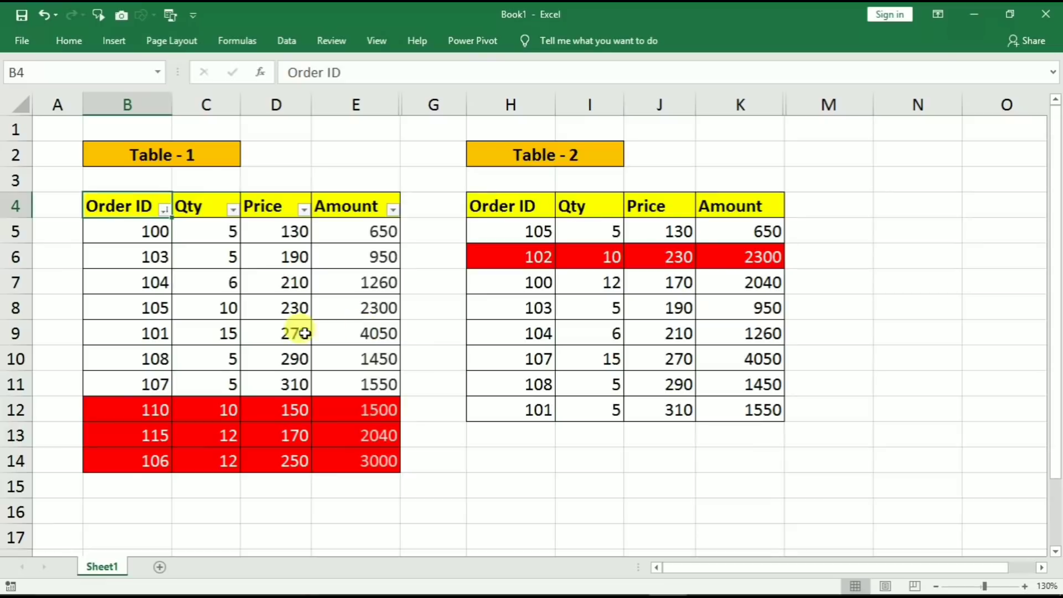